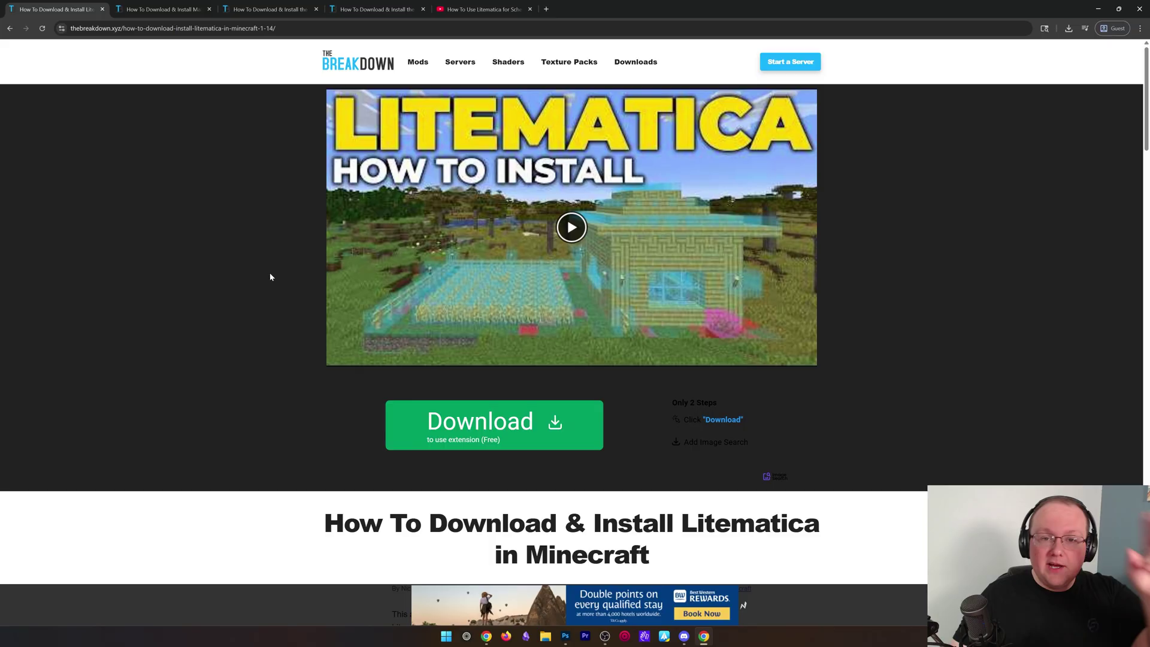
# Download the Litematica 0.24.0 Fabric file for Minecraft 1.21.9 from Modrinth and save it to the Downloads folder.
pyautogui.scroll(-7, 251, 282)
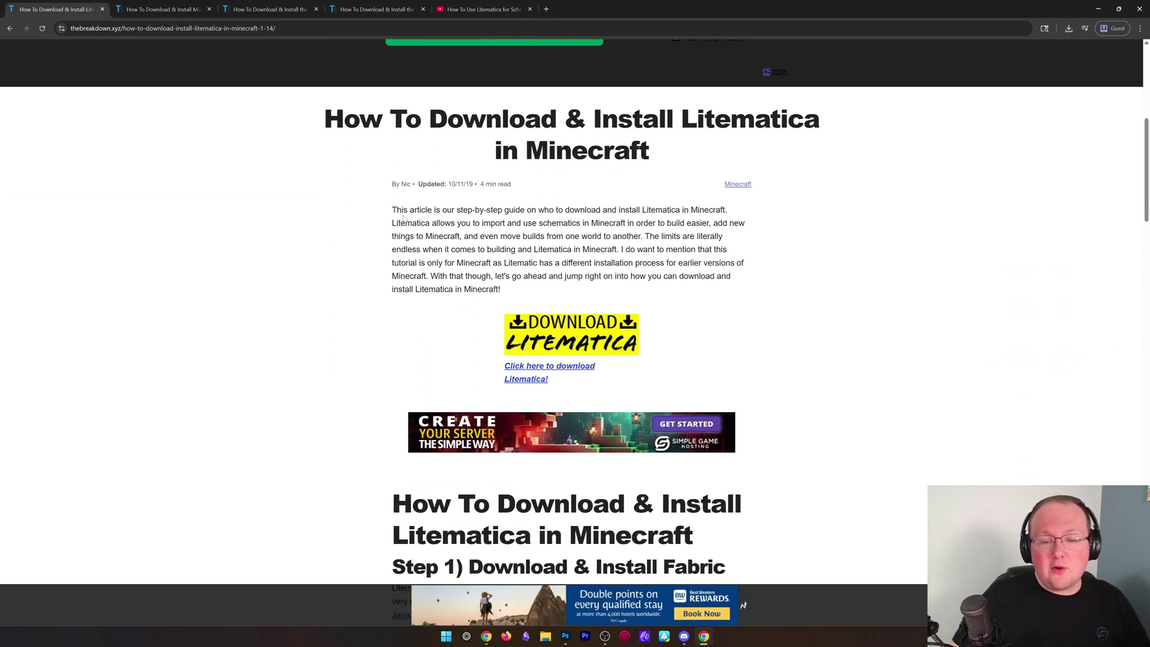
pyautogui.click(552, 337)
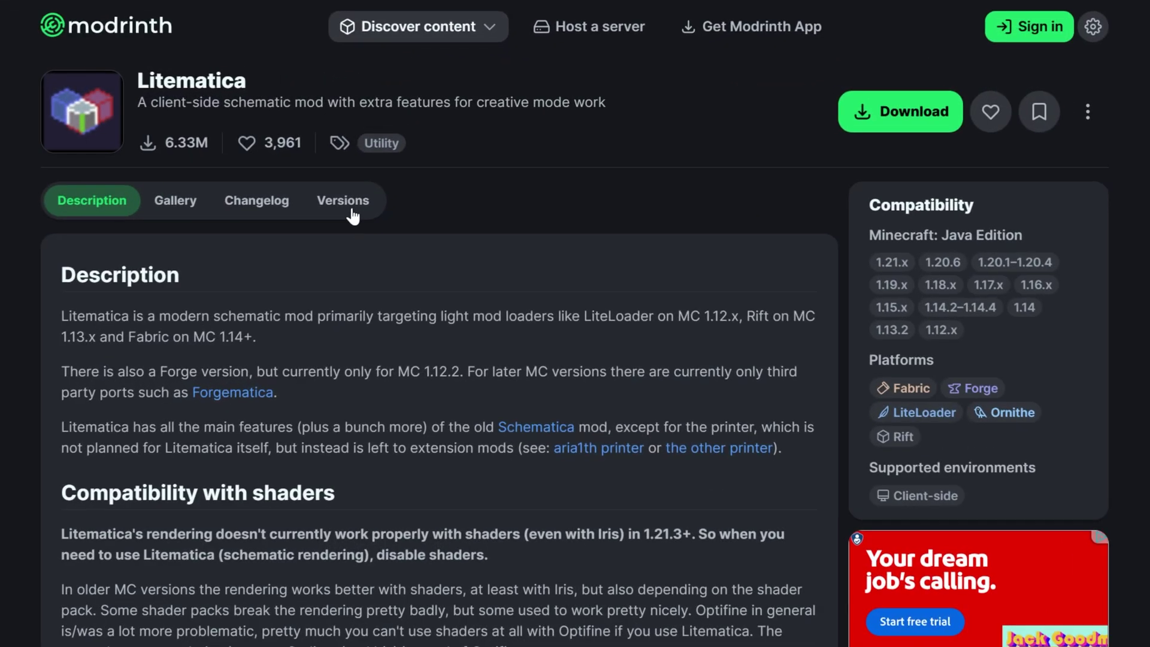
pyautogui.click(353, 212)
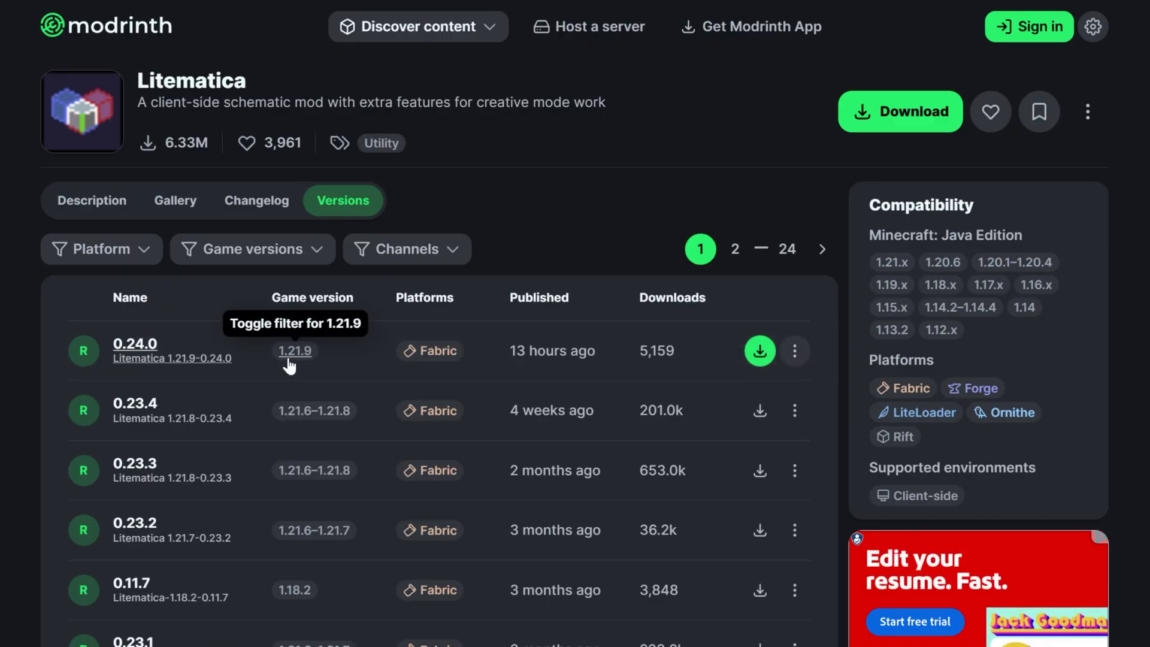
pyautogui.click(760, 354)
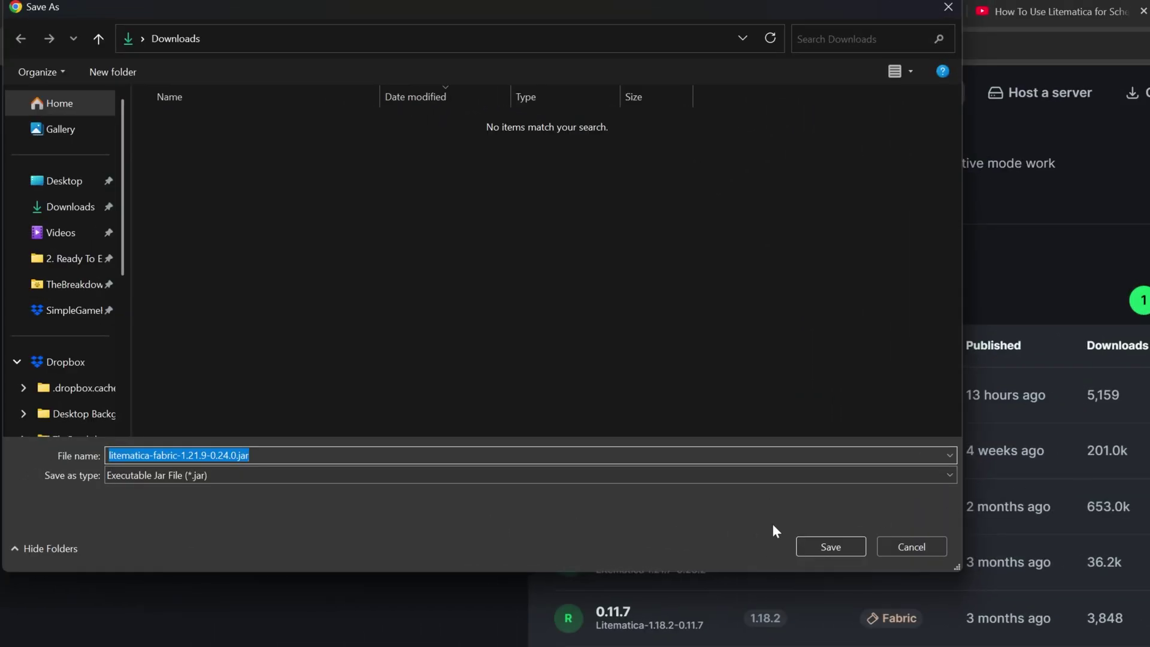
pyautogui.click(826, 546)
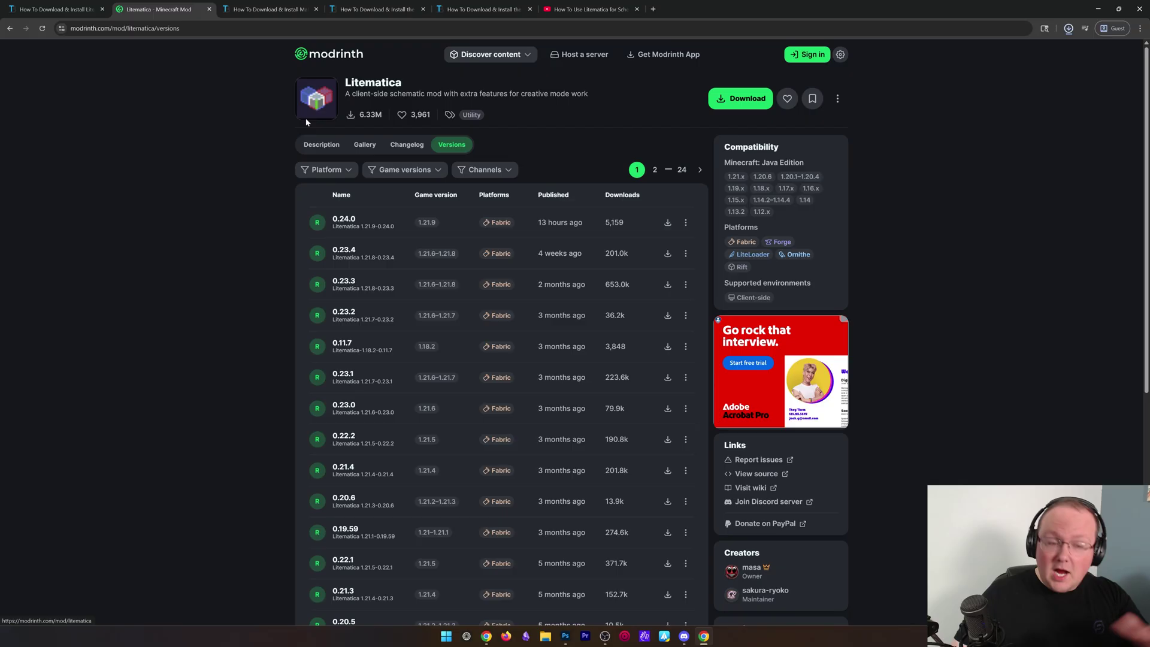
# Download the MaLiLib 0.26.1 Fabric file for Minecraft 1.21.9 from Modrinth and save it to the Downloads folder.
pyautogui.click(264, 10)
pyautogui.scroll(-5, 257, 224)
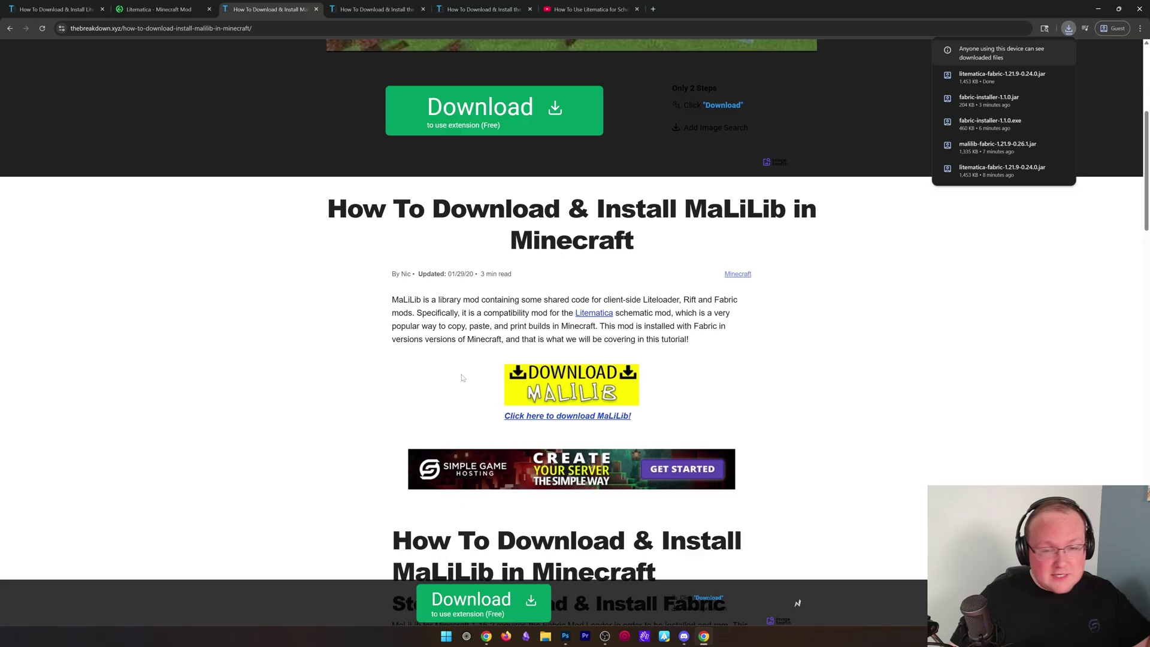
pyautogui.click(555, 396)
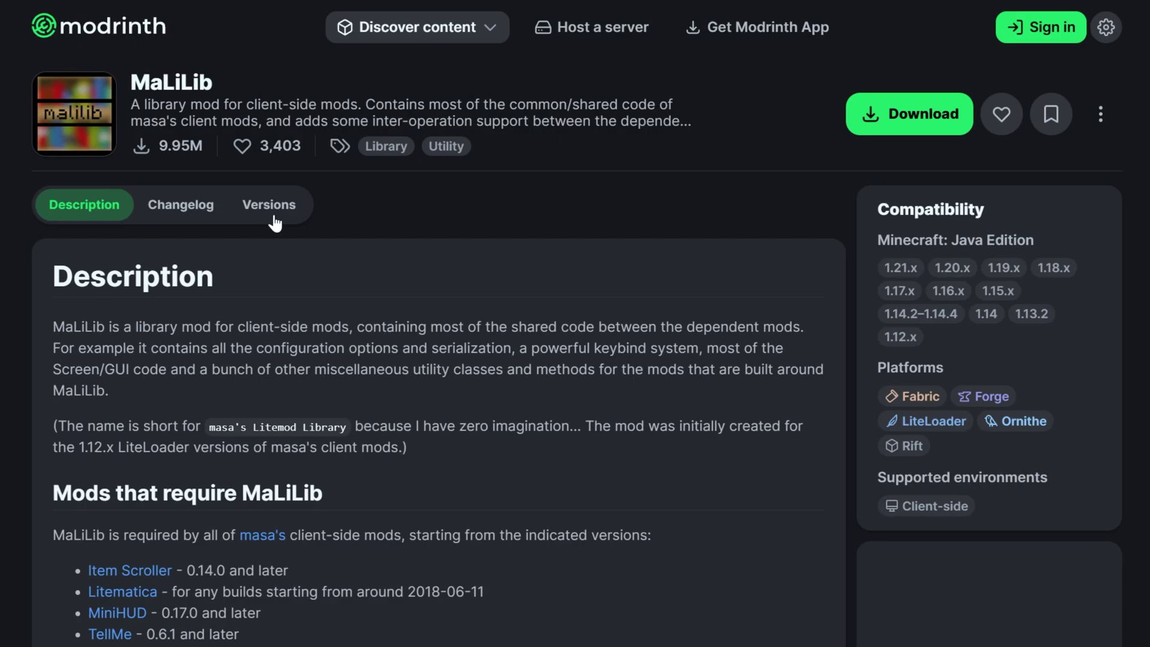
pyautogui.click(269, 207)
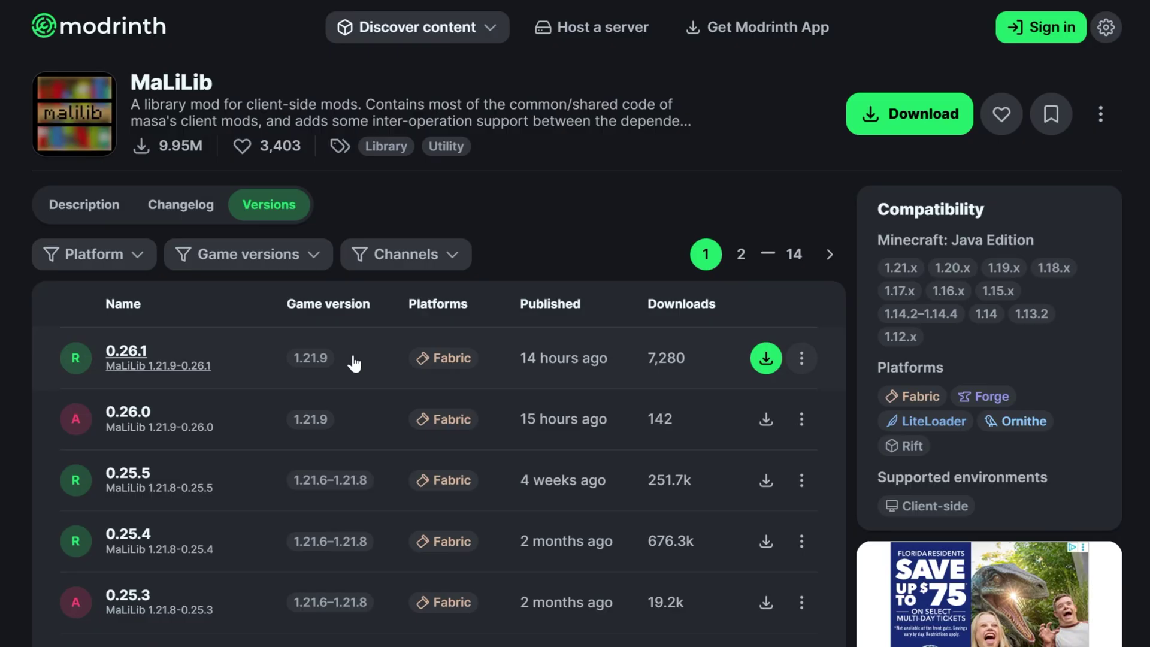
pyautogui.click(761, 358)
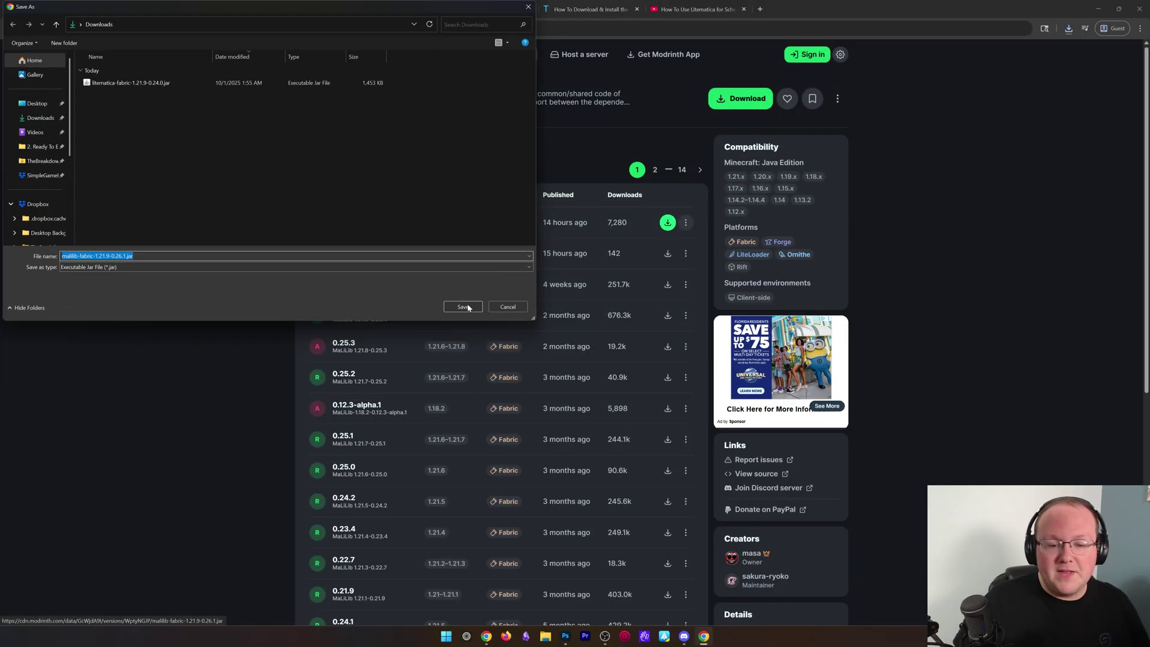
pyautogui.press('Return')
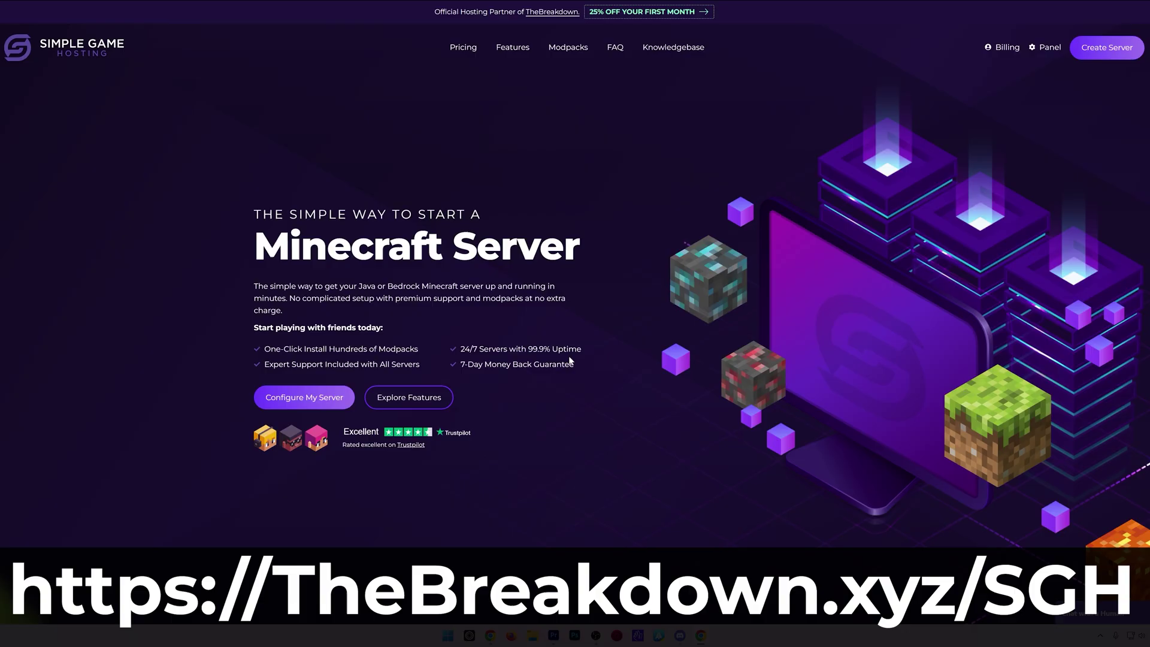
# Look over Simple Game Hosting's home page, modpack installer sources and server location map.
pyautogui.scroll(-1, 418, 373)
pyautogui.scroll(-5, 418, 373)
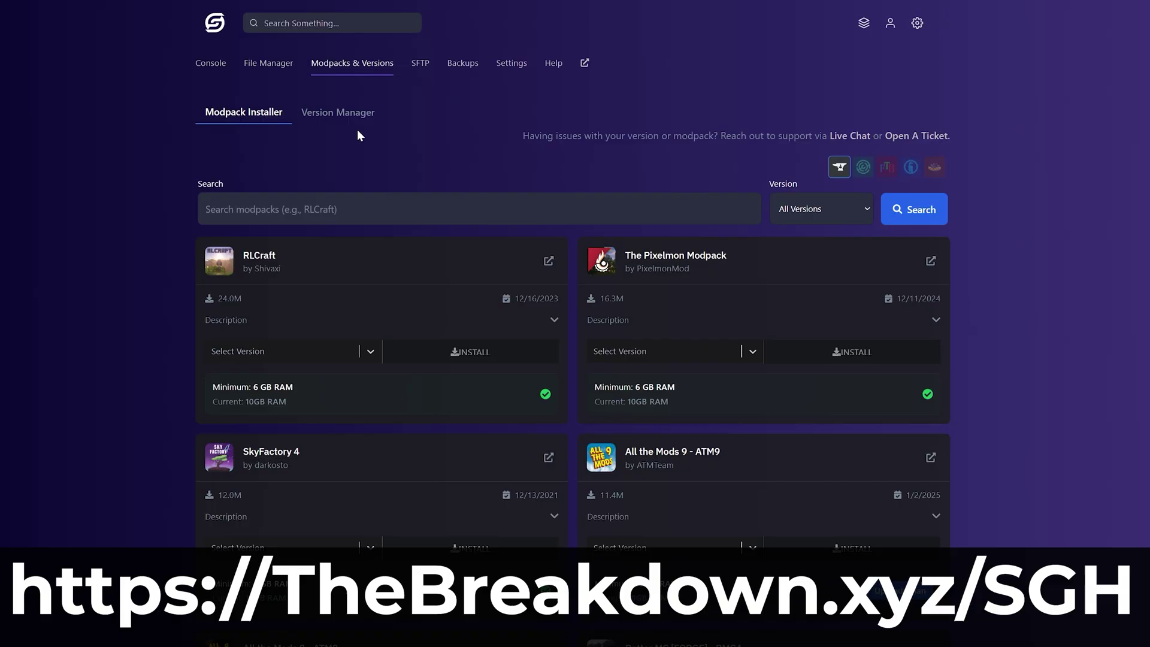
pyautogui.click(860, 169)
pyautogui.click(886, 171)
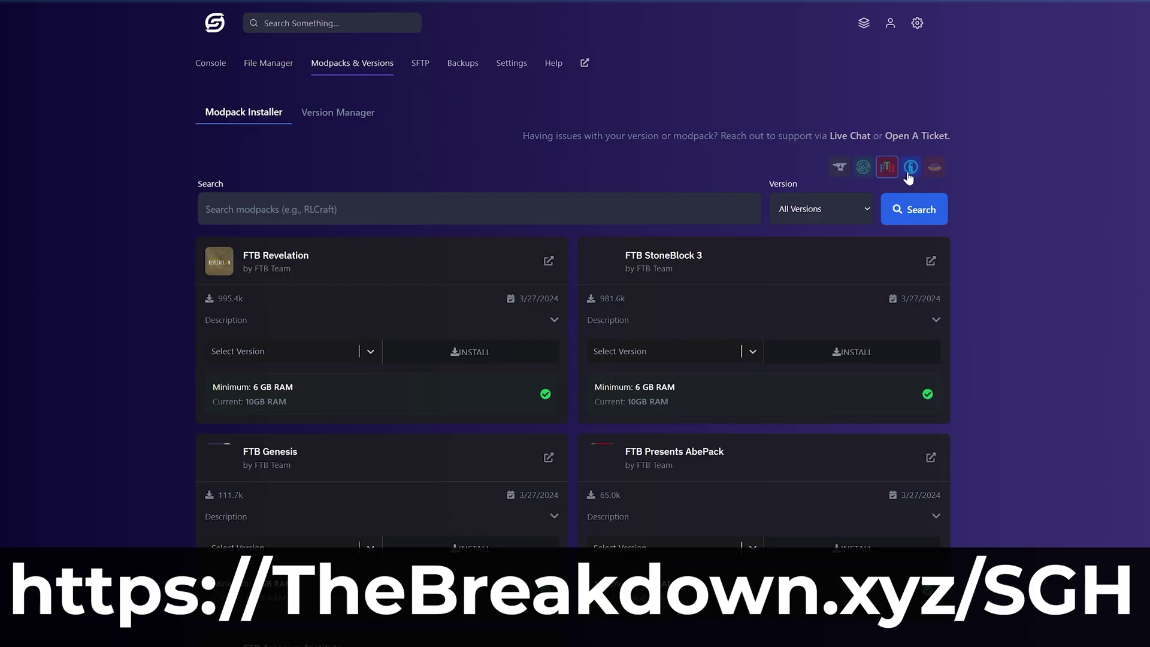
pyautogui.click(910, 172)
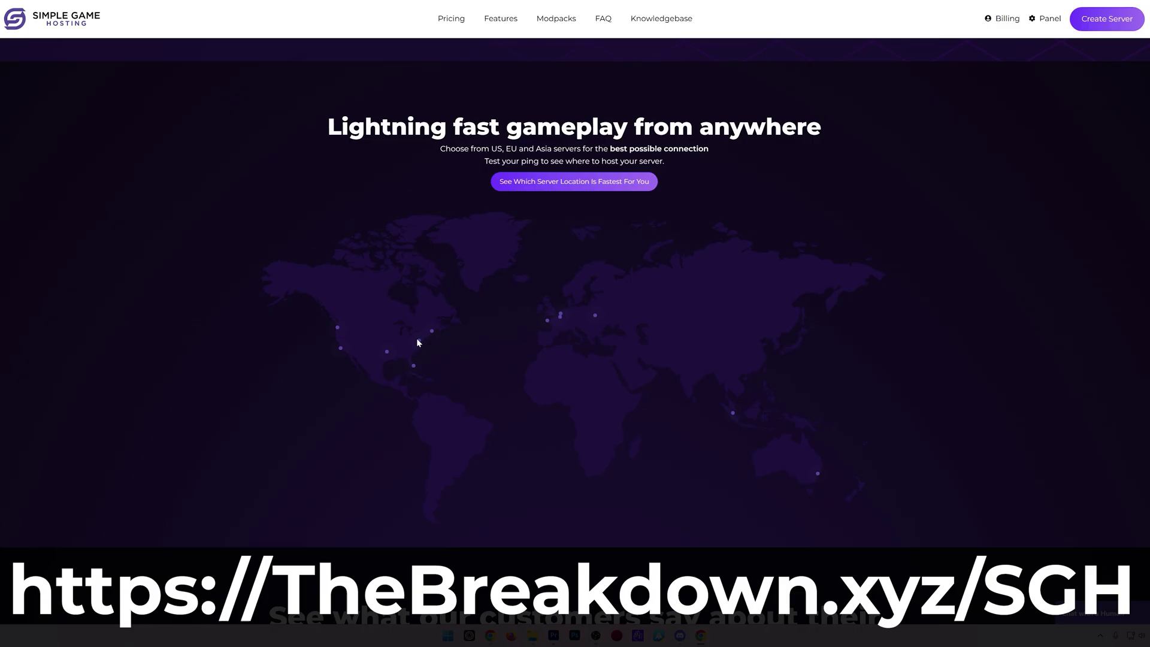
pyautogui.moveTo(418, 339)
pyautogui.moveTo(414, 366)
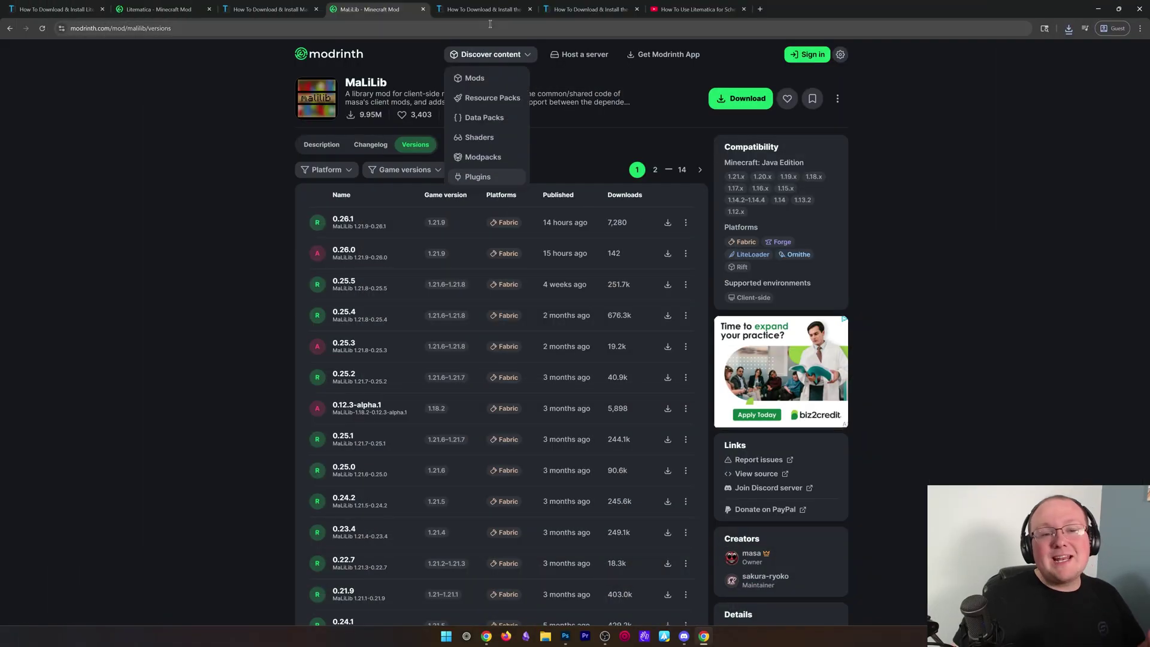
# Download the Fabric installer fabric-installer-1.1.0.exe for Windows through the Fabric Mod Loader article and save it to the Downloads folder.
pyautogui.click(480, 10)
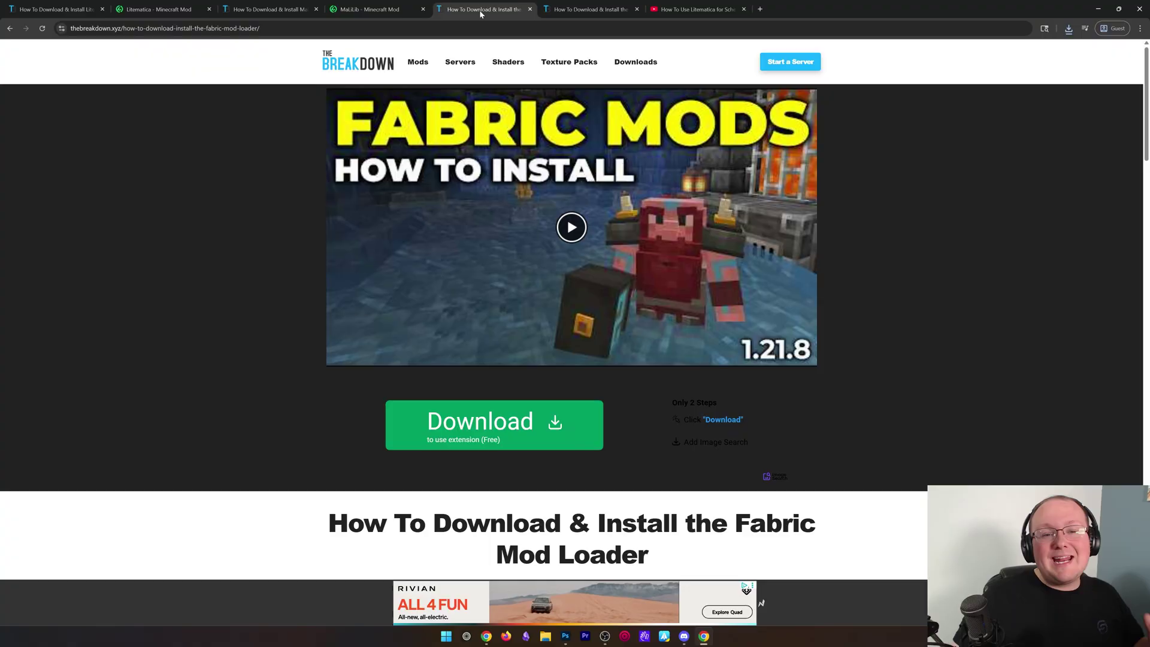
pyautogui.scroll(-3, 185, 264)
pyautogui.scroll(-3, 186, 271)
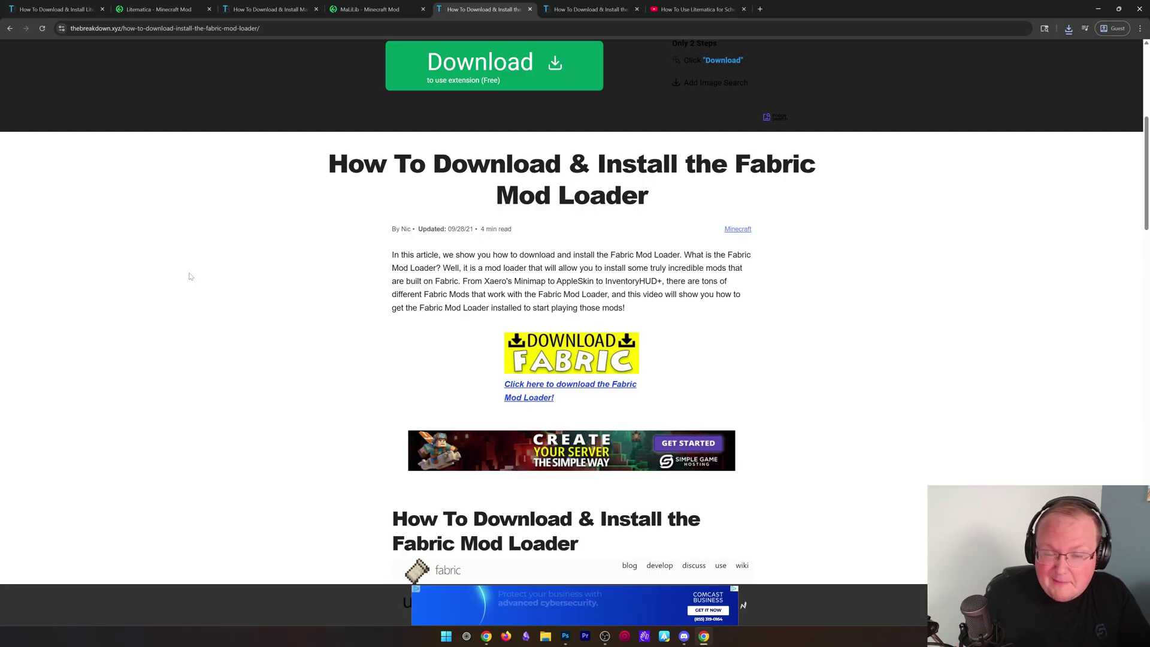
pyautogui.click(586, 358)
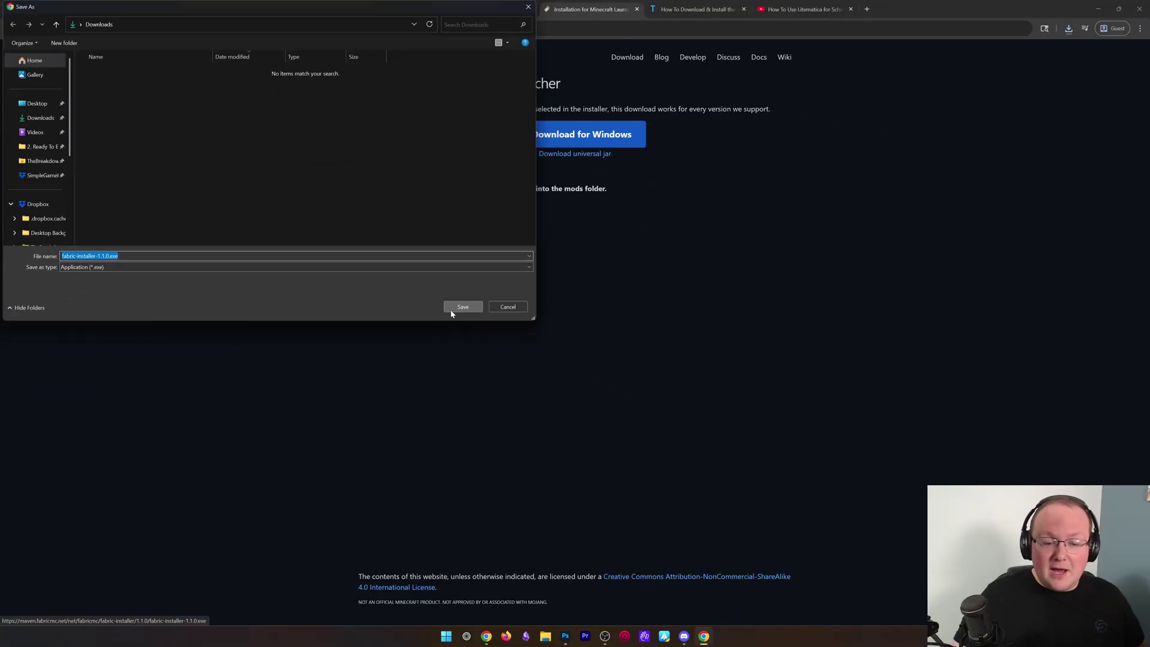
pyautogui.click(830, 549)
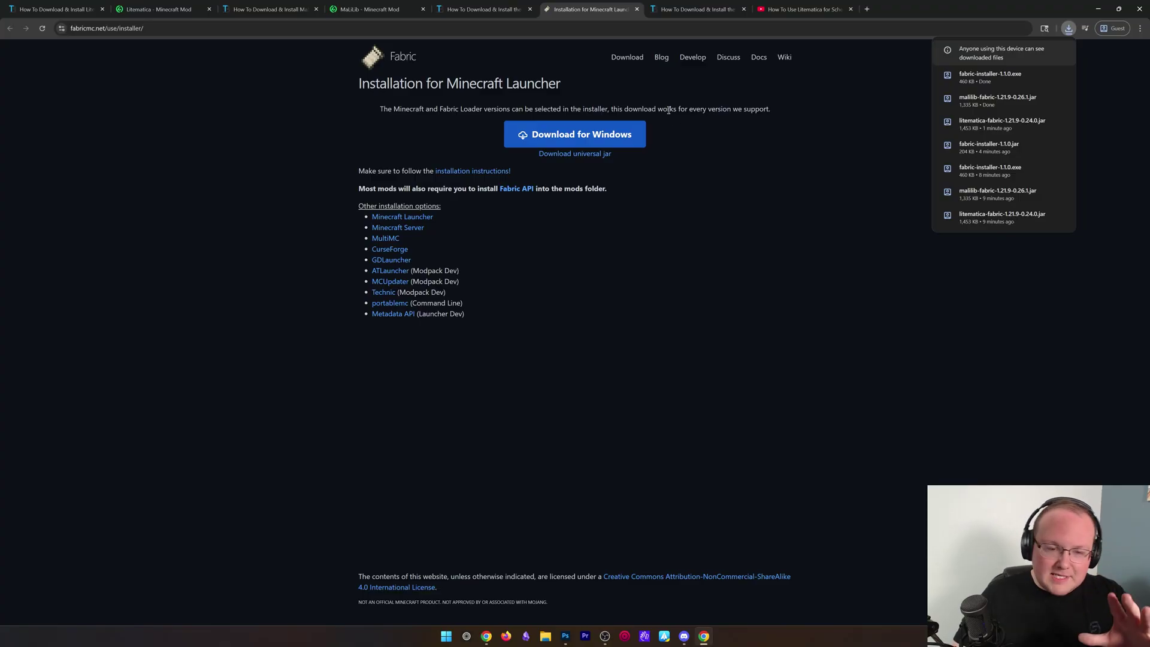
# Download the Fabric API 0.133.14 release for Minecraft 1.21.9 from CurseForge and save it to the Downloads folder.
pyautogui.click(670, 16)
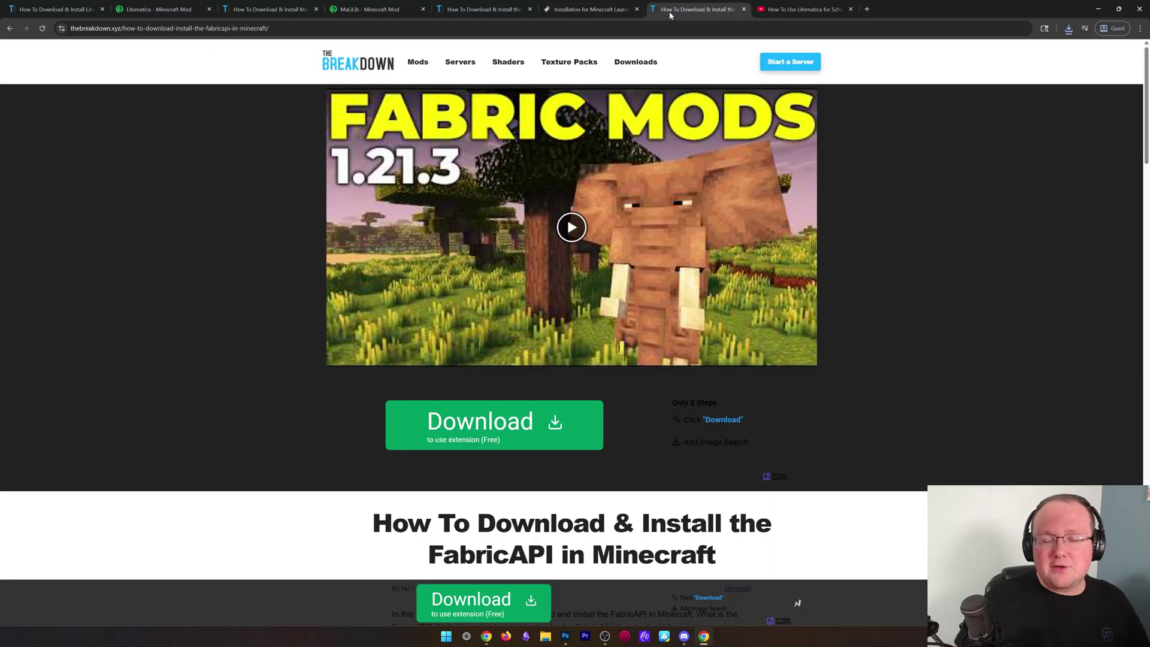
pyautogui.scroll(-5, 251, 223)
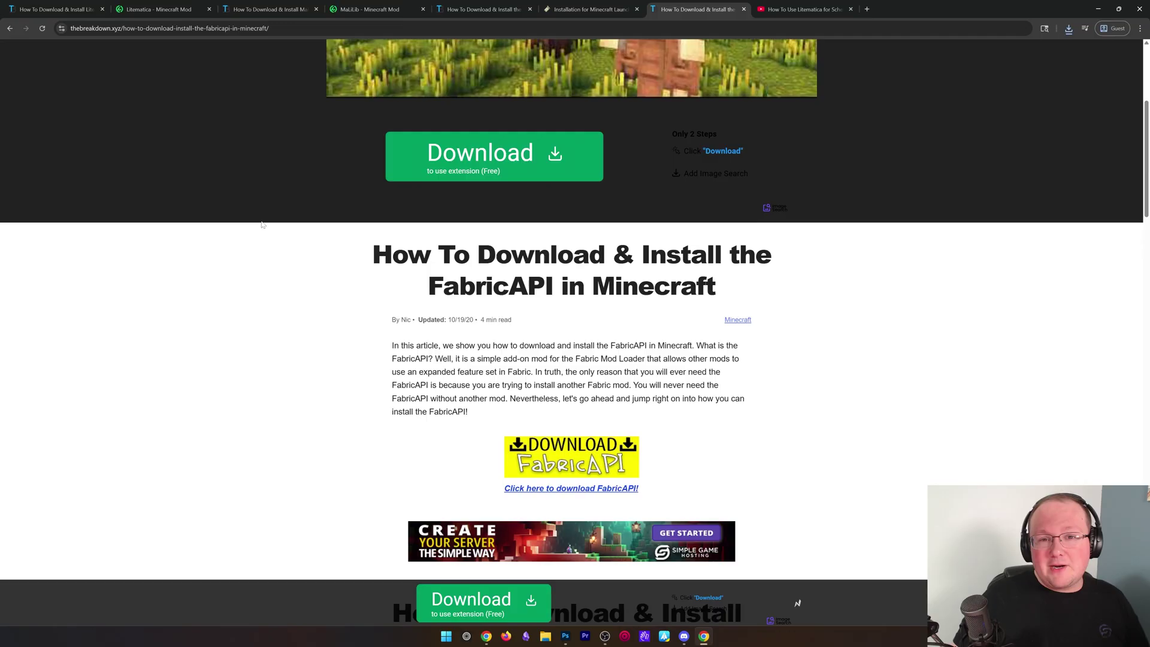
pyautogui.scroll(-3, 262, 225)
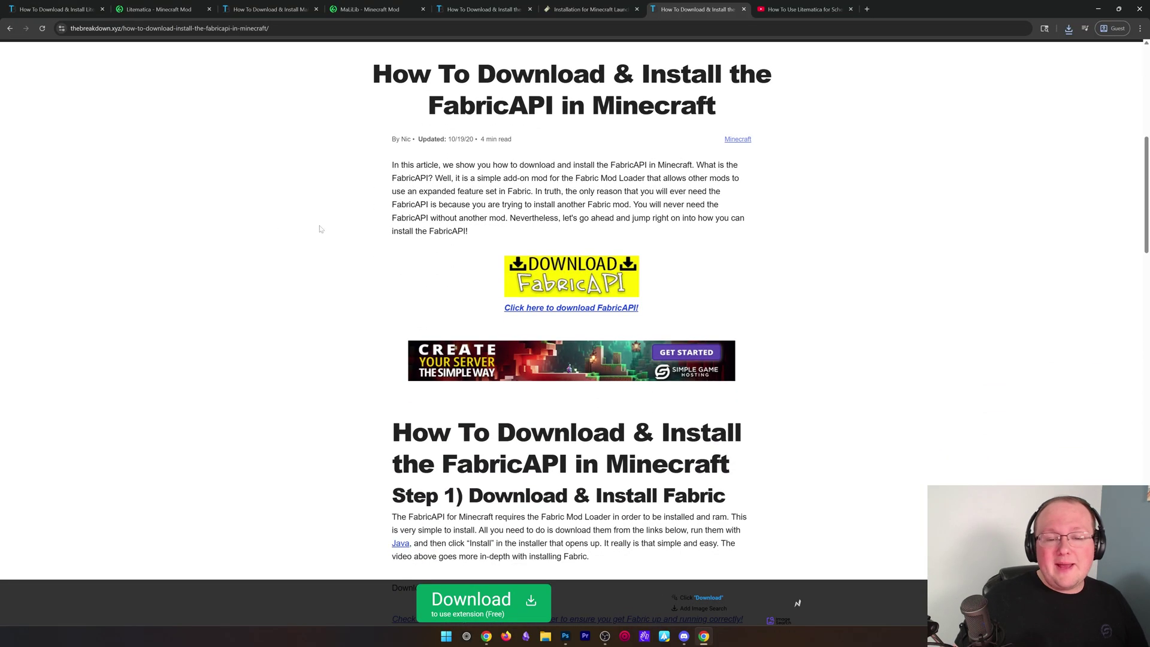
pyautogui.click(570, 262)
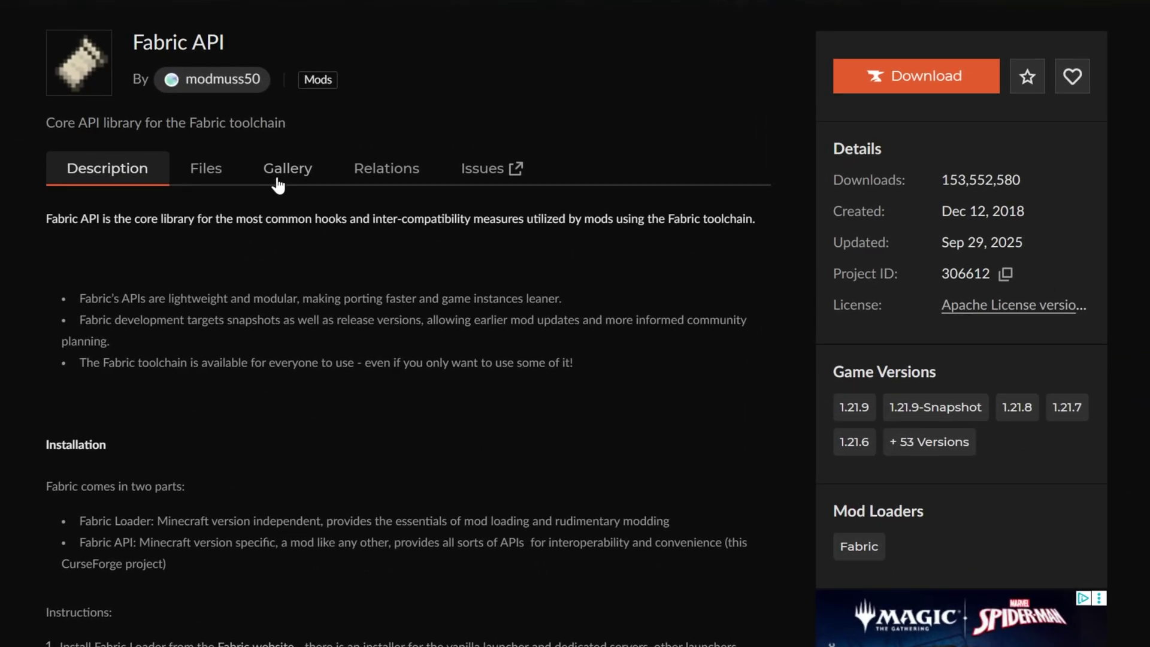
pyautogui.click(218, 175)
pyautogui.scroll(-1, 240, 204)
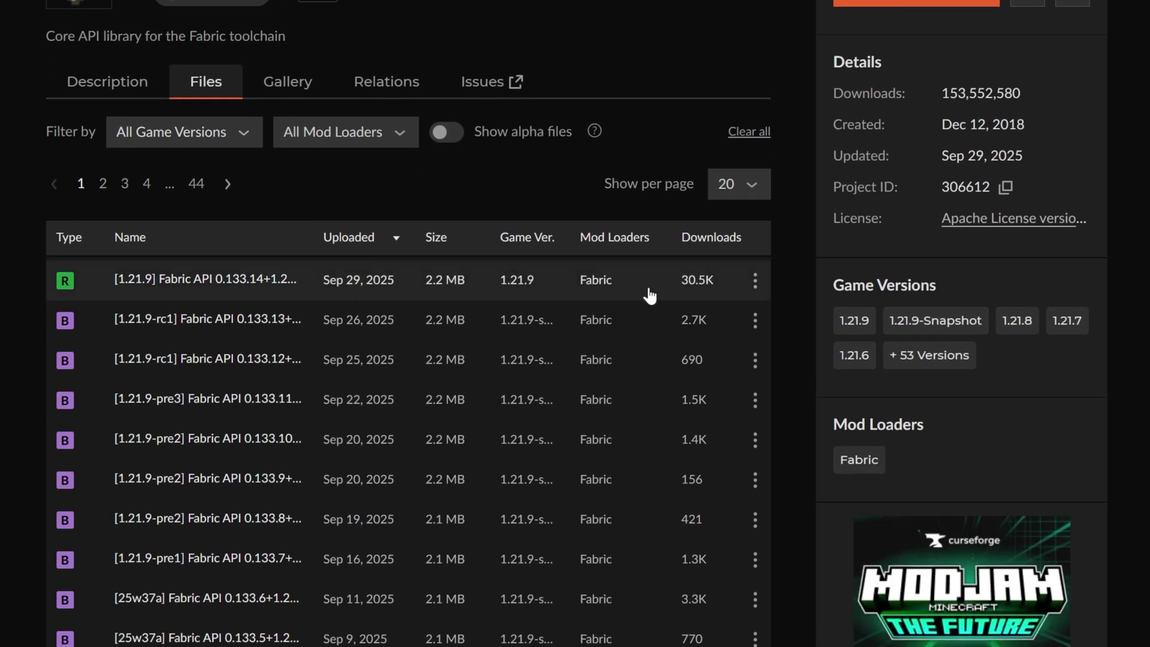
pyautogui.click(755, 280)
pyautogui.click(767, 359)
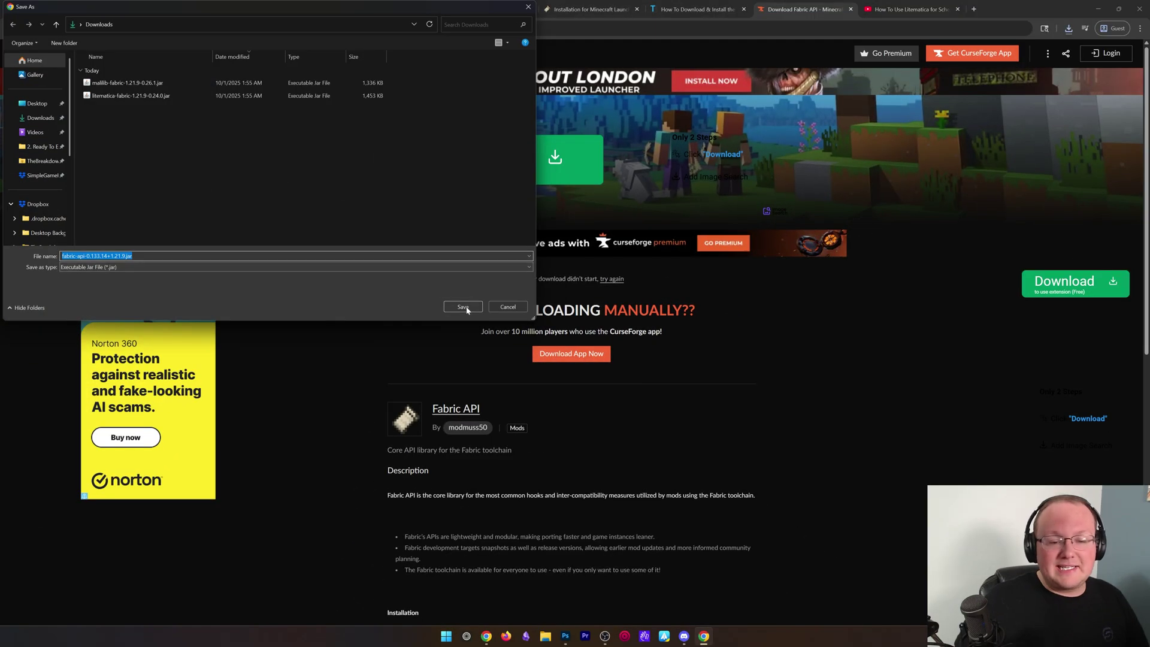
pyautogui.click(467, 309)
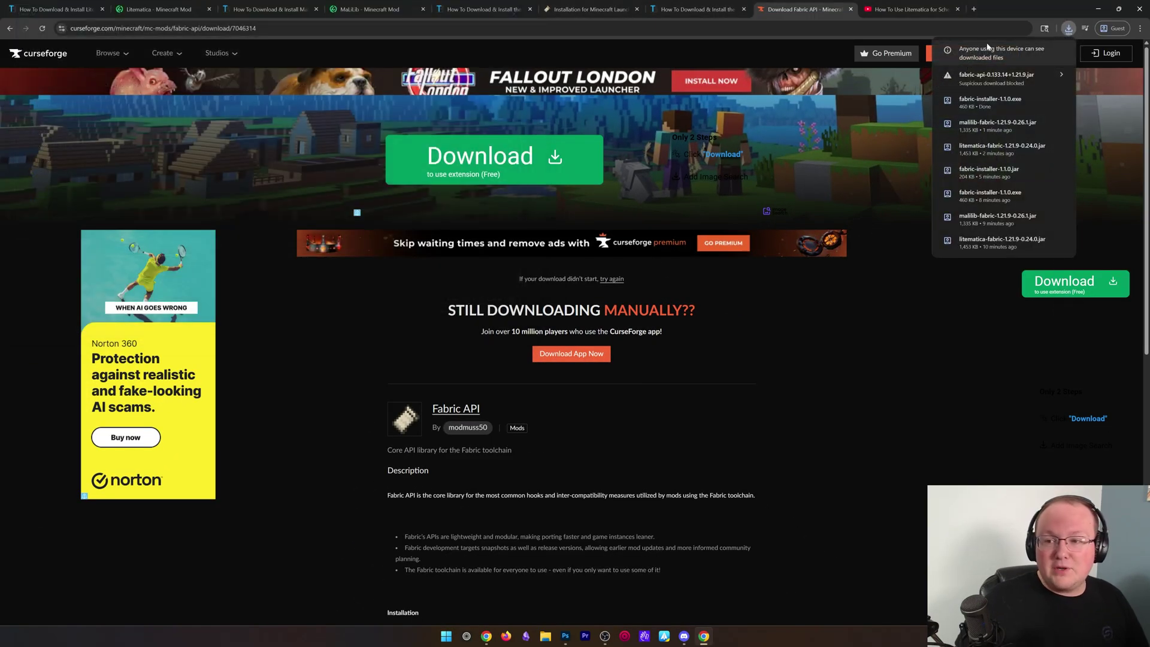
# Minimize the browser, open the Downloads folder in File Explorer and check the downloaded Litematica and MaLiLib files.
pyautogui.click(901, 15)
pyautogui.click(1098, 9)
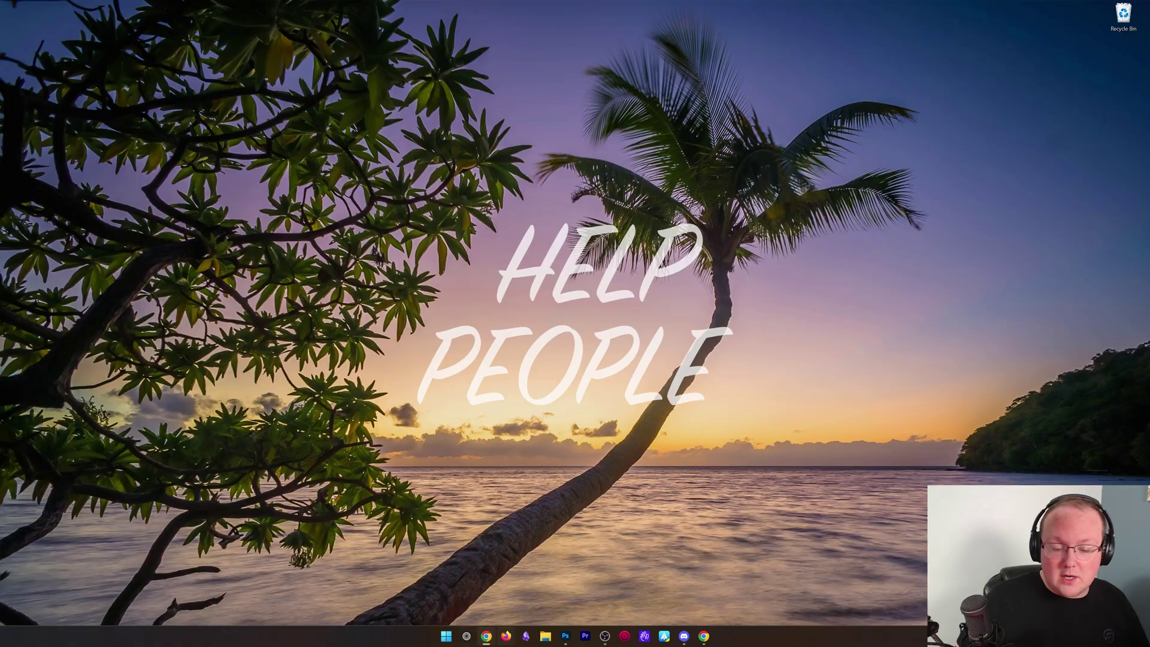
pyautogui.click(546, 636)
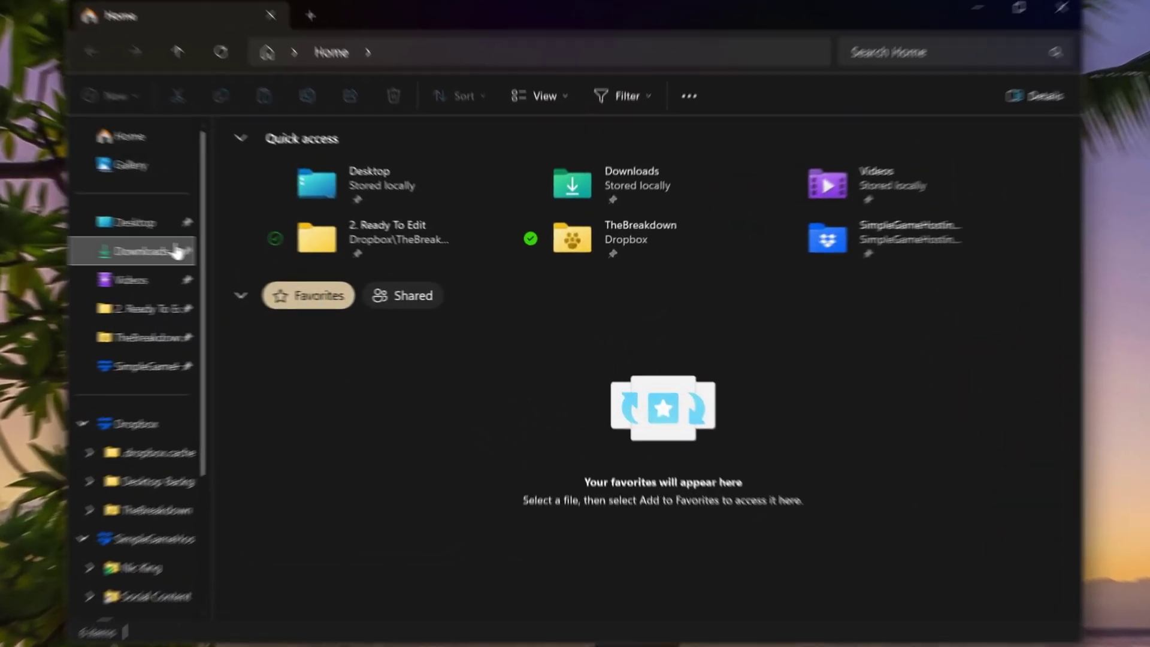
pyautogui.click(355, 278)
pyautogui.click(301, 181)
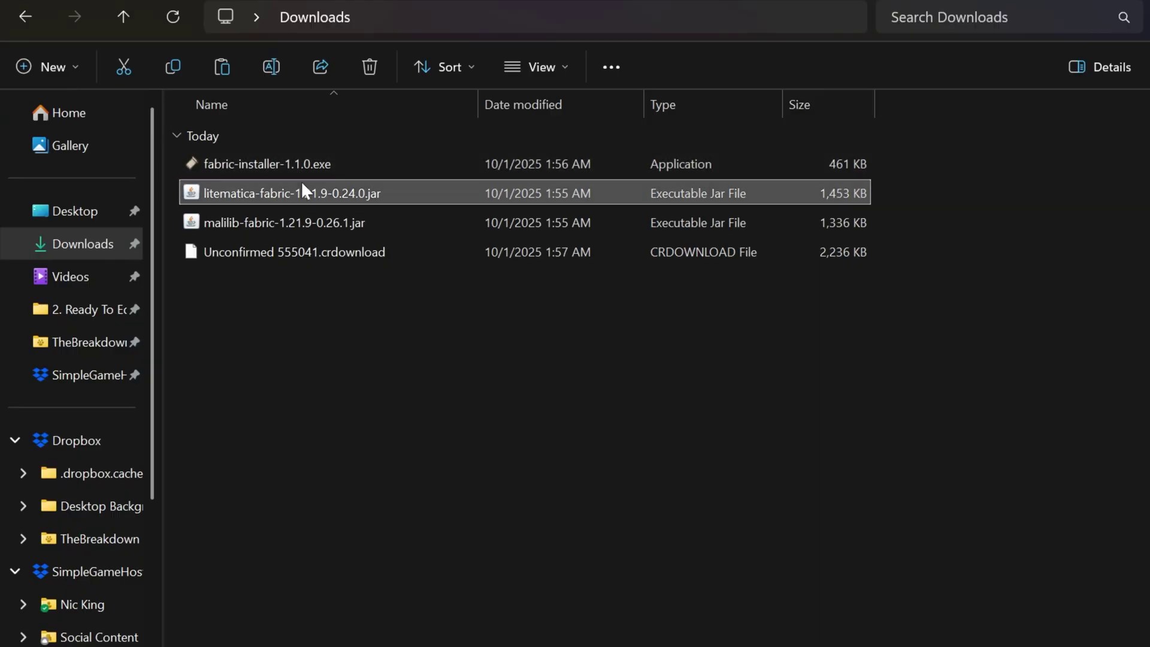
pyautogui.click(293, 228)
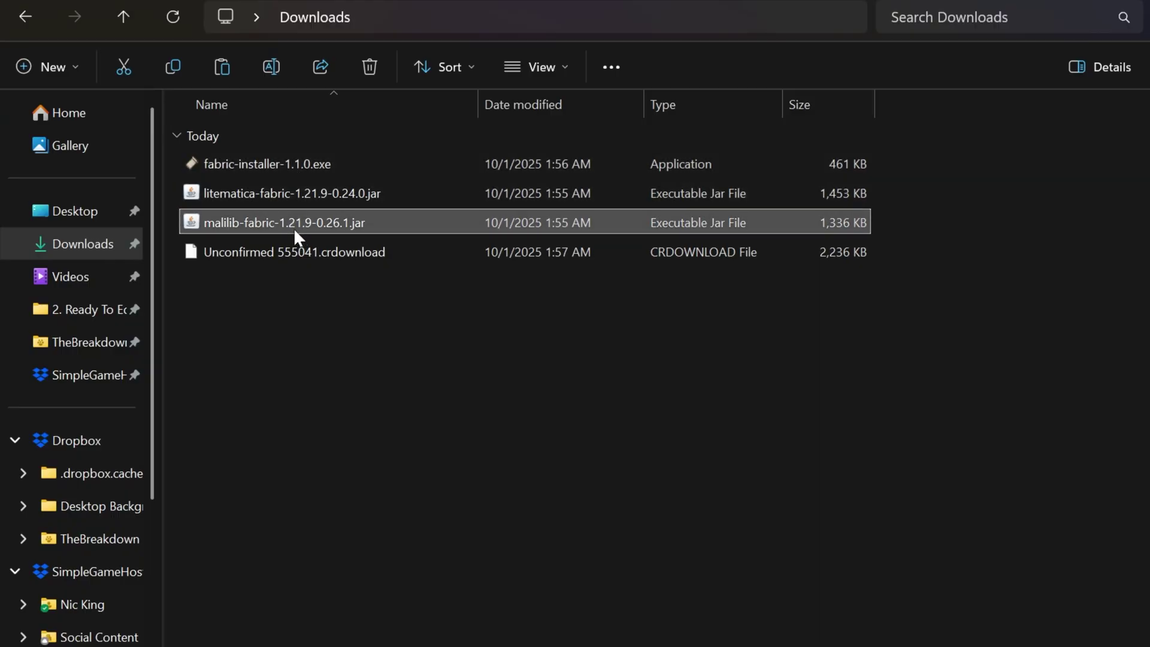
pyautogui.click(311, 296)
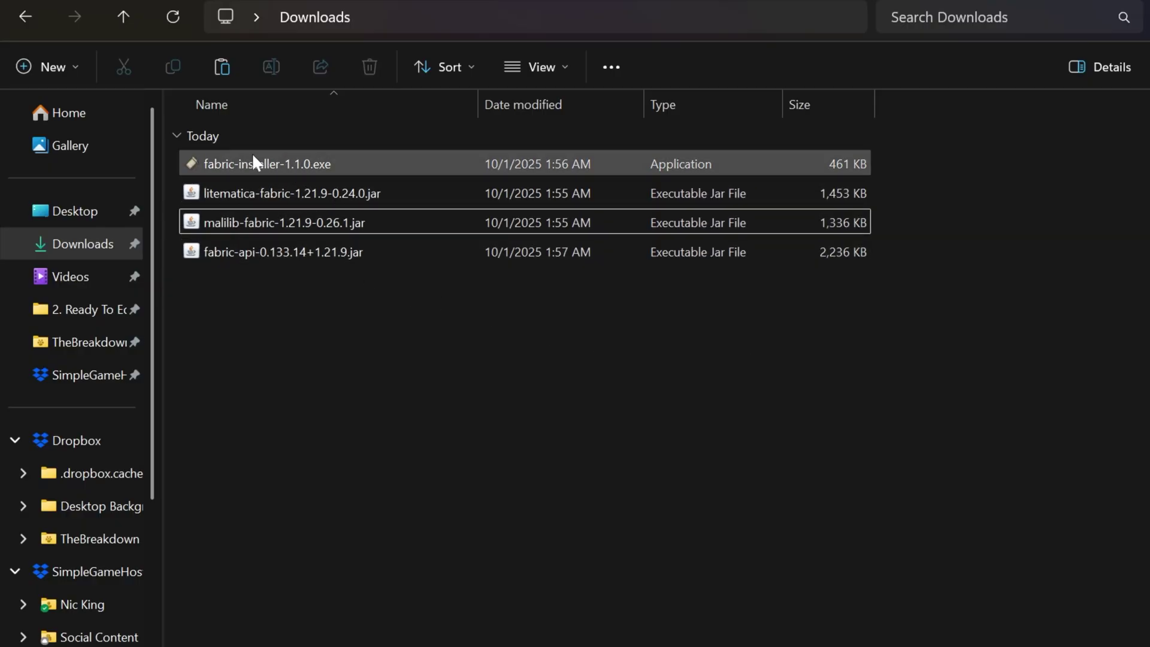
# Run the Fabric installer, install the client loader for Minecraft 1.21.9 and close the installer.
pyautogui.doubleClick(276, 166)
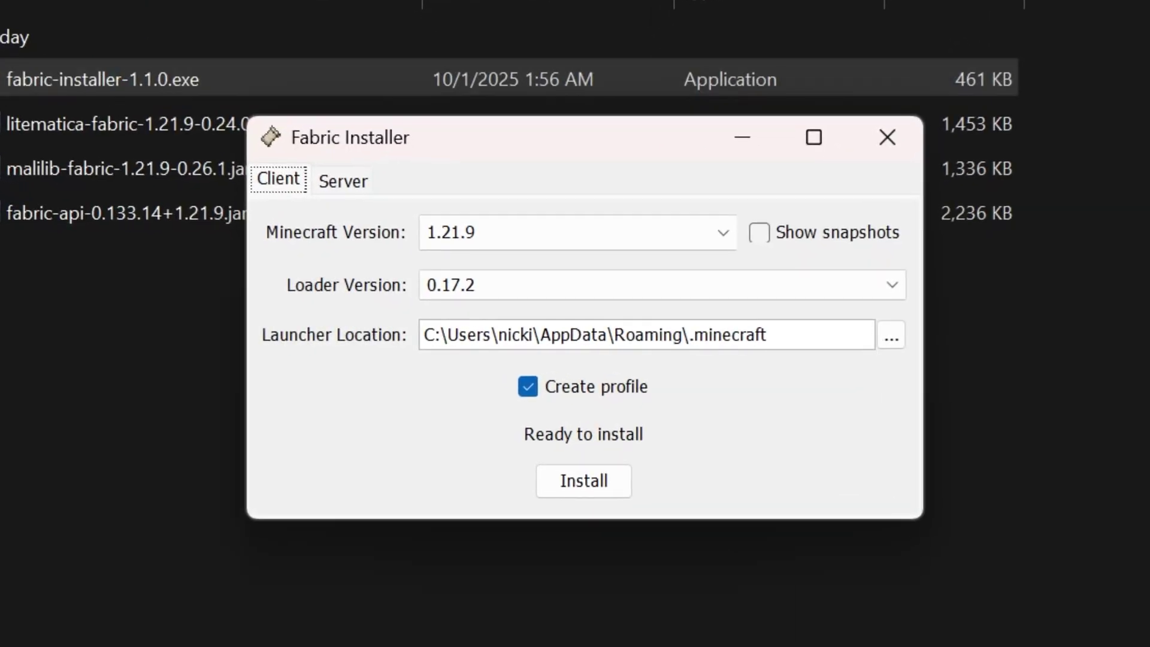
pyautogui.click(520, 242)
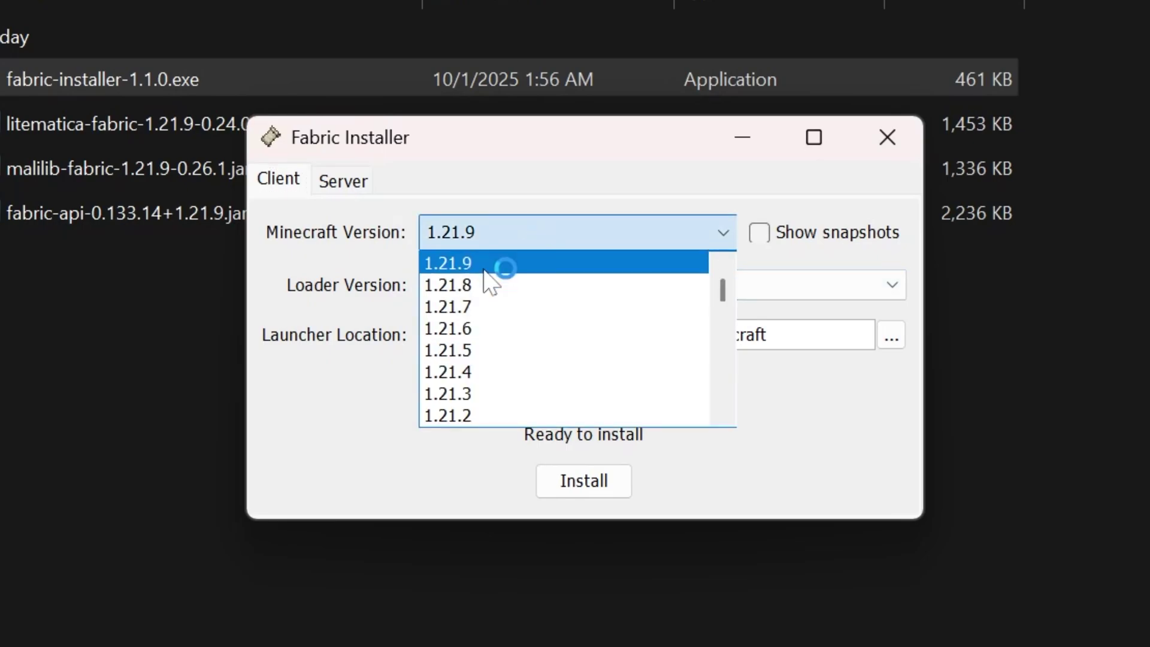
pyautogui.click(486, 261)
pyautogui.click(596, 492)
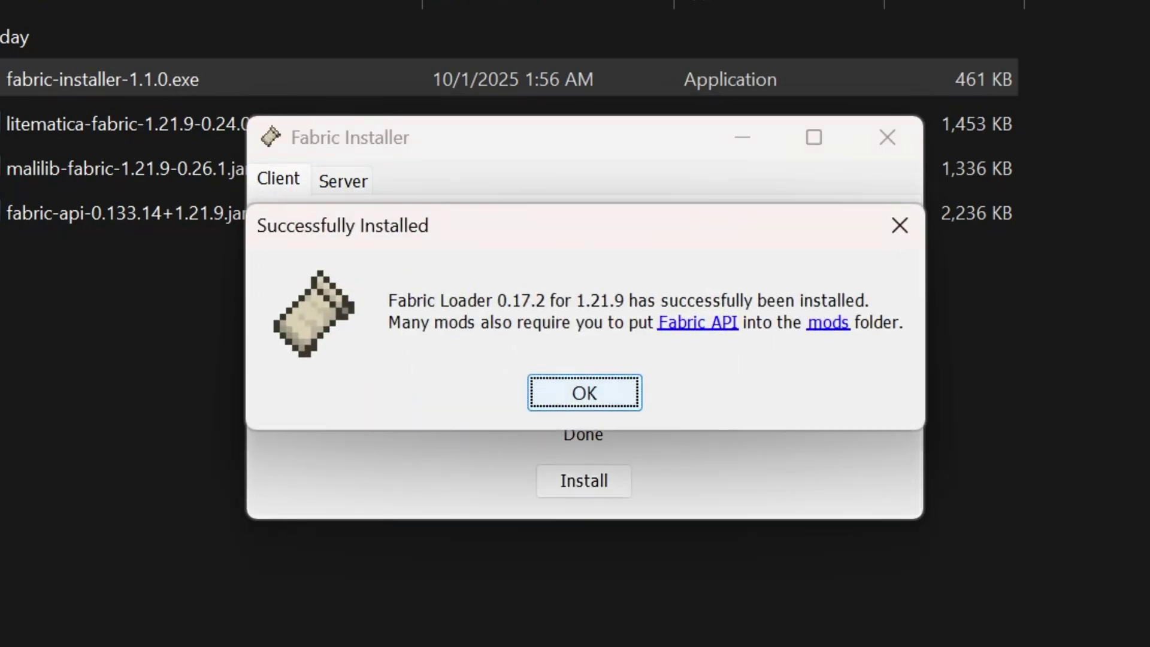
pyautogui.click(584, 403)
pyautogui.click(913, 151)
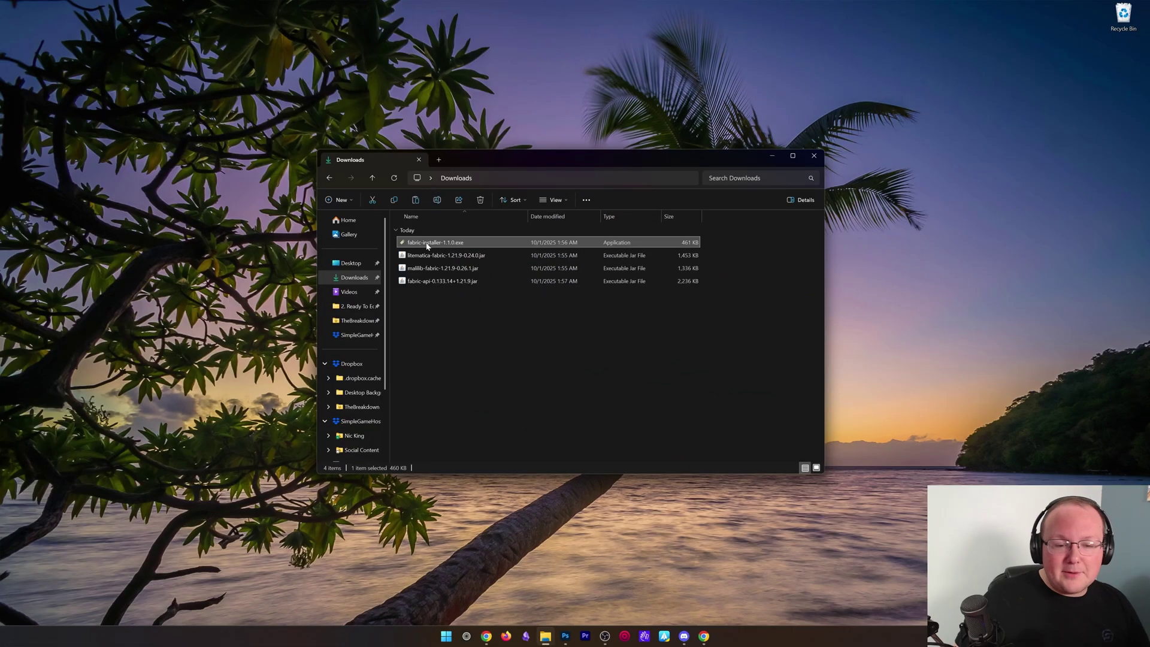
# Delete the Fabric installer file and move the three mod jar files from Downloads to the desktop.
pyautogui.press('Delete')
pyautogui.moveTo(545, 296); pyautogui.dragTo(186, 198)
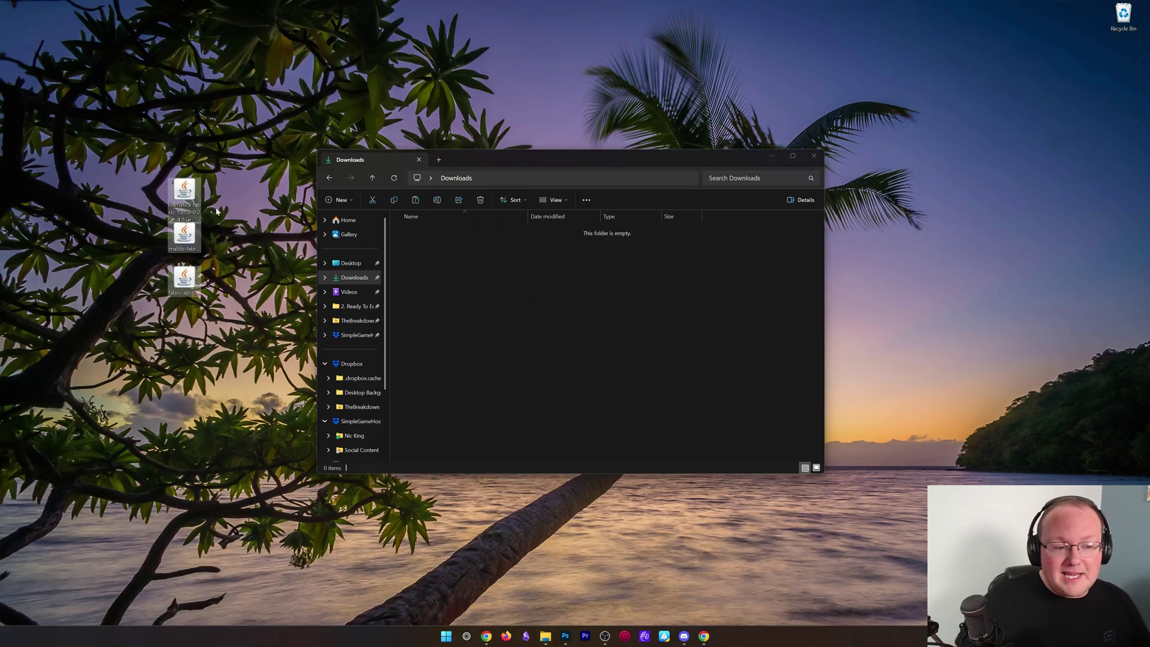
# Close the Downloads window, open the Minecraft Launcher and open the game folder of the fabric-loader-1.21.9 installation.
pyautogui.click(815, 156)
pyautogui.press('super')
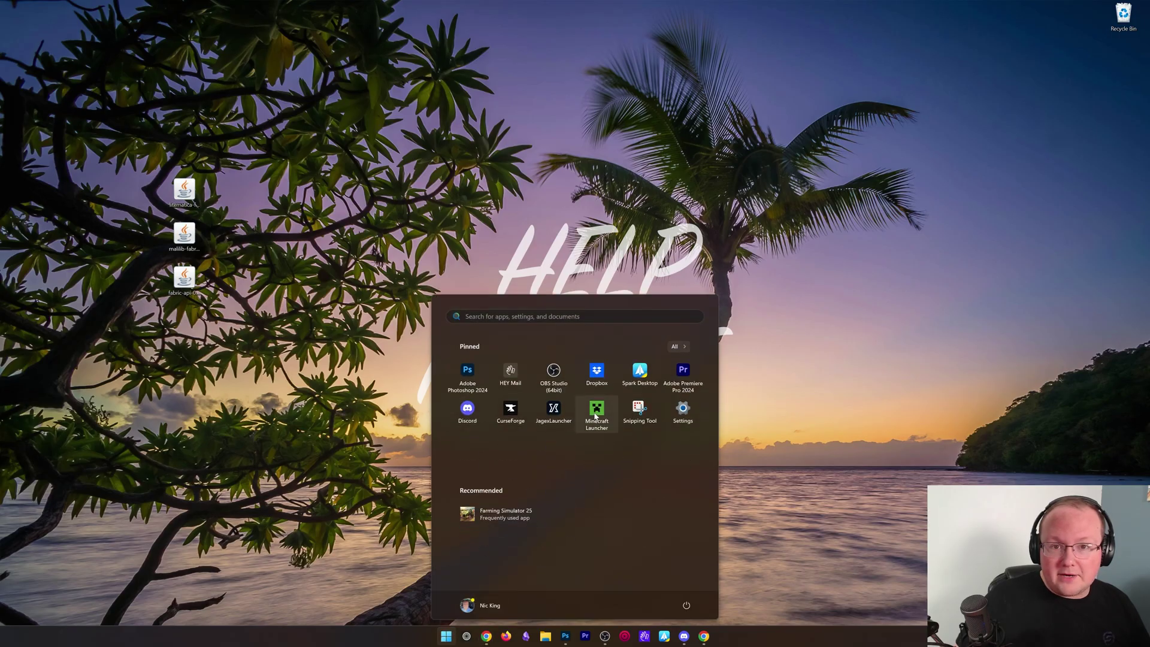
pyautogui.click(596, 412)
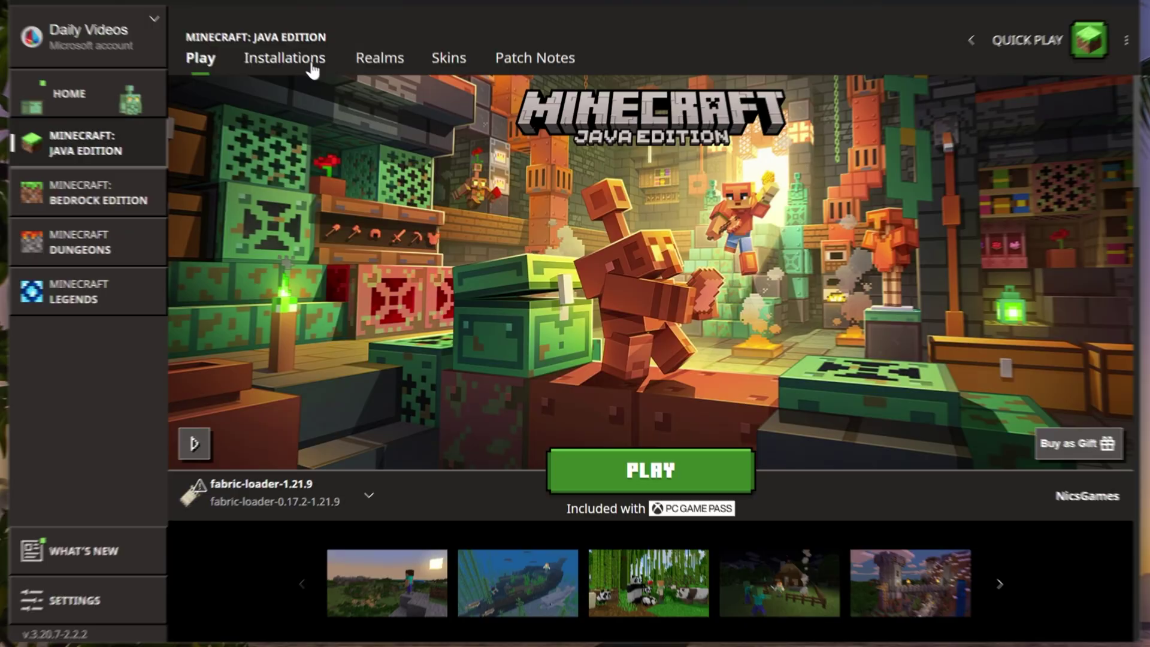
pyautogui.click(307, 55)
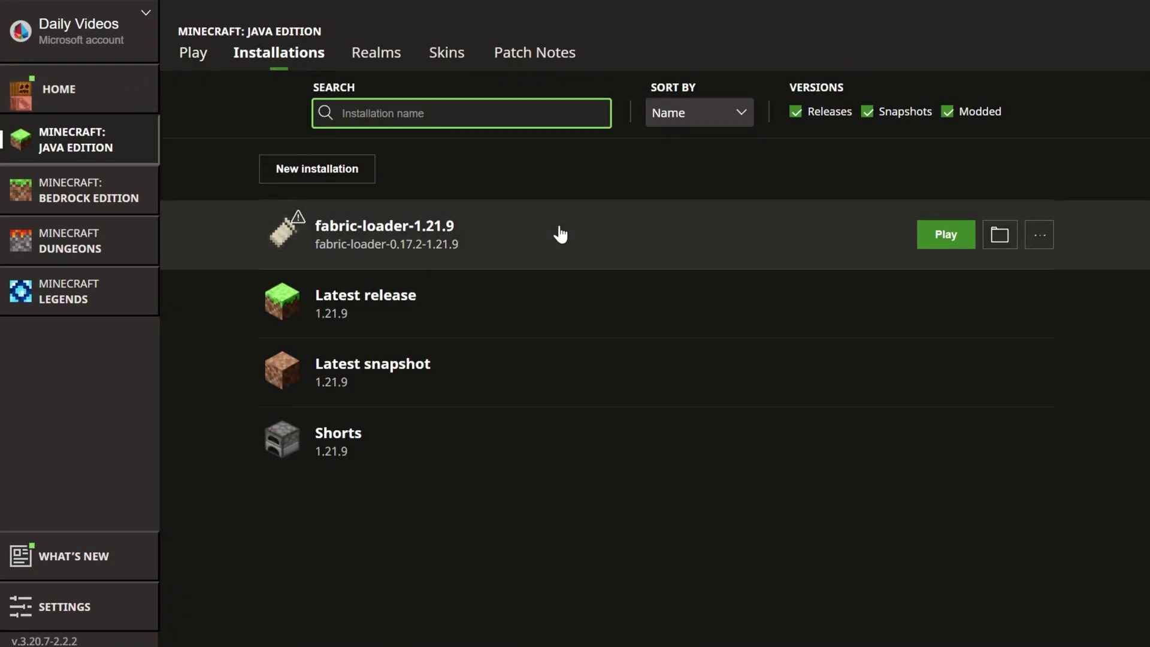
pyautogui.click(1003, 243)
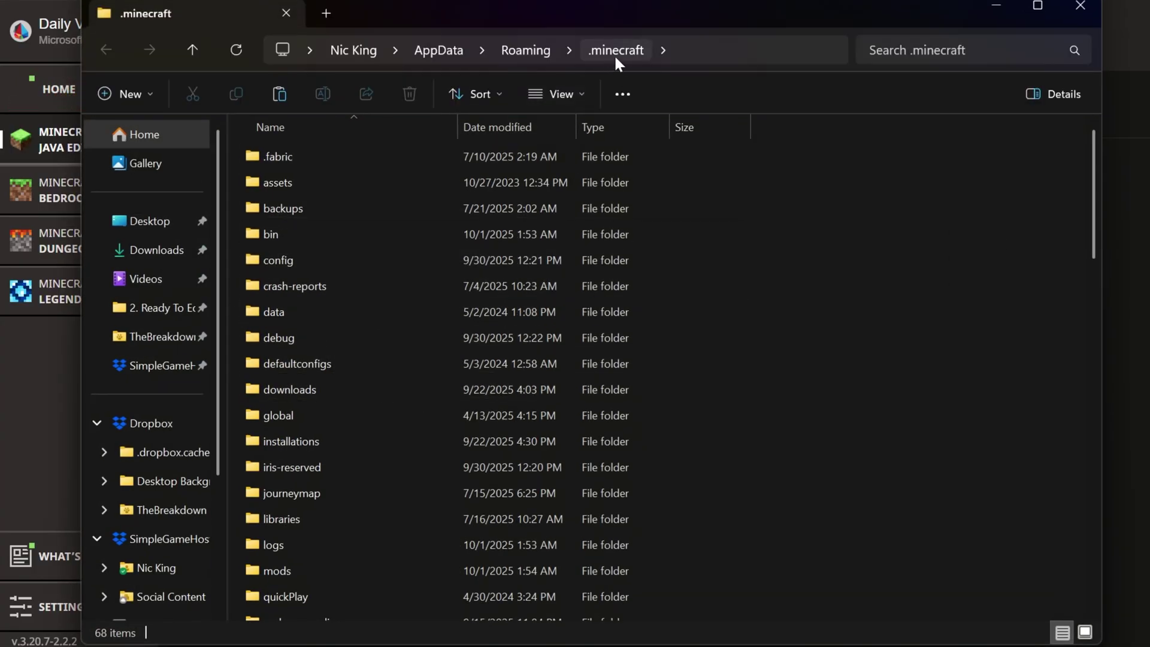
# Open the mods folder inside .minecraft, move the Litematica, MaLiLib and Fabric API jar files there from the desktop, and close the folder.
pyautogui.scroll(-3, 540, 220)
pyautogui.click(422, 349)
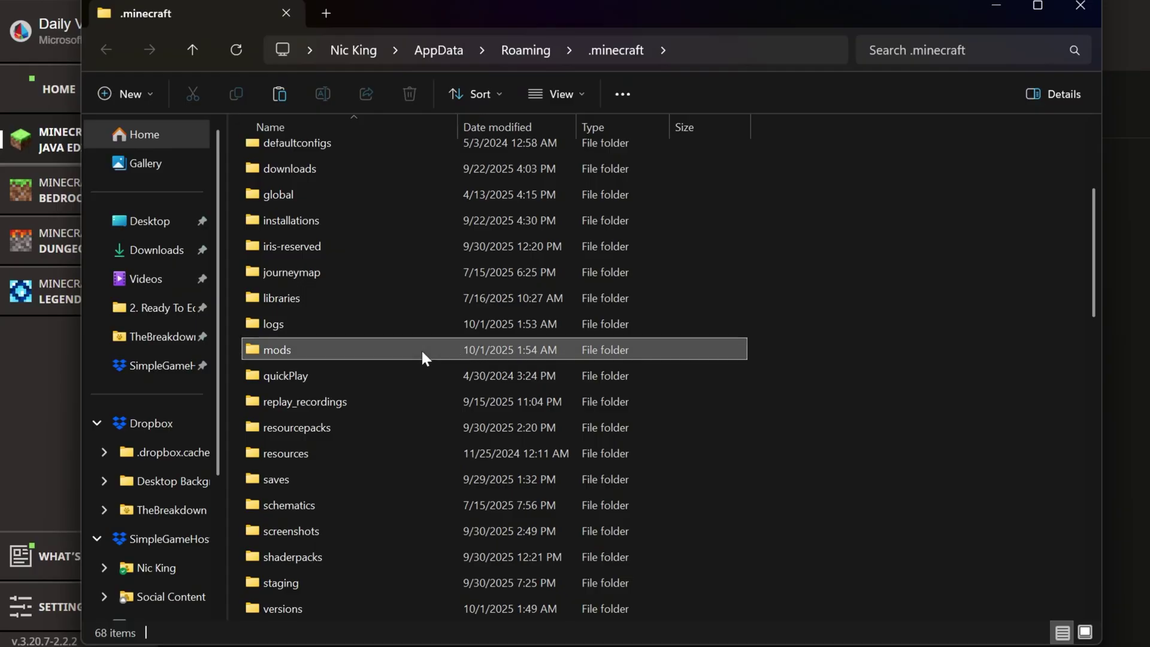
pyautogui.doubleClick(318, 350)
pyautogui.moveTo(136, 1); pyautogui.dragTo(31, 347)
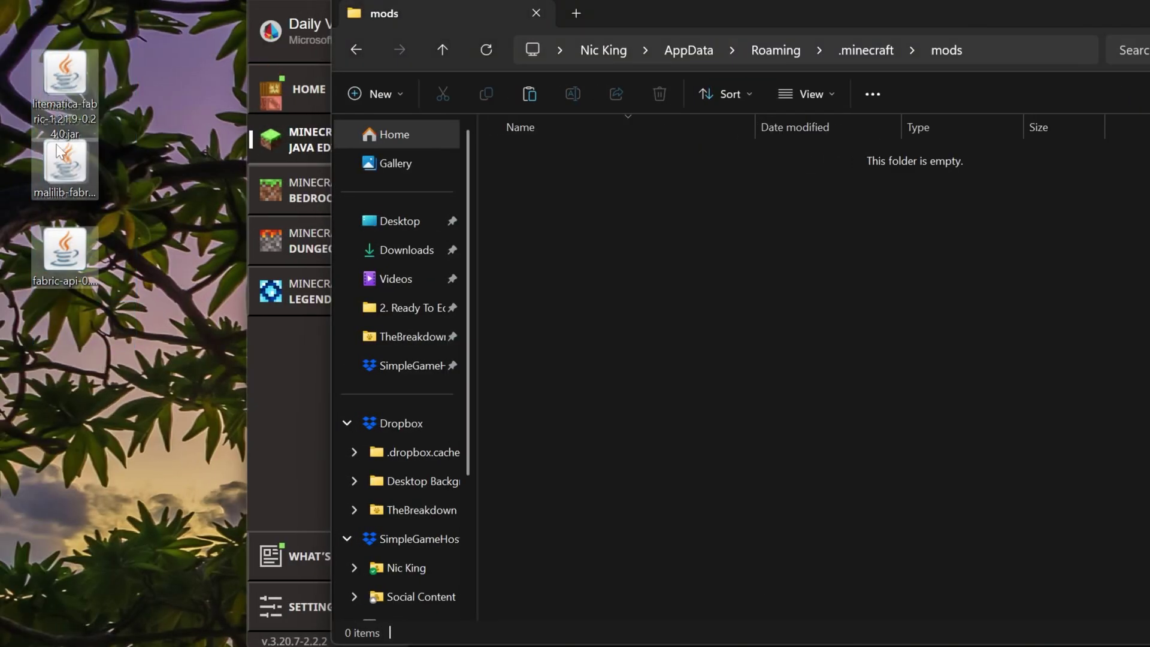
pyautogui.moveTo(65, 248); pyautogui.dragTo(716, 370)
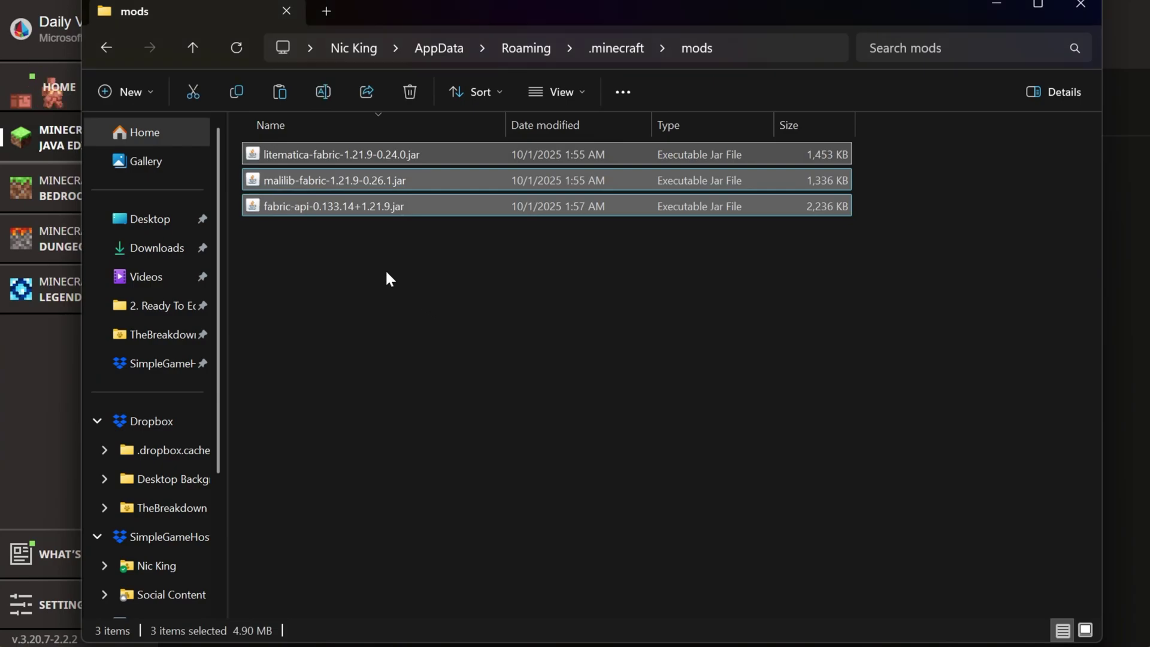
pyautogui.click(387, 273)
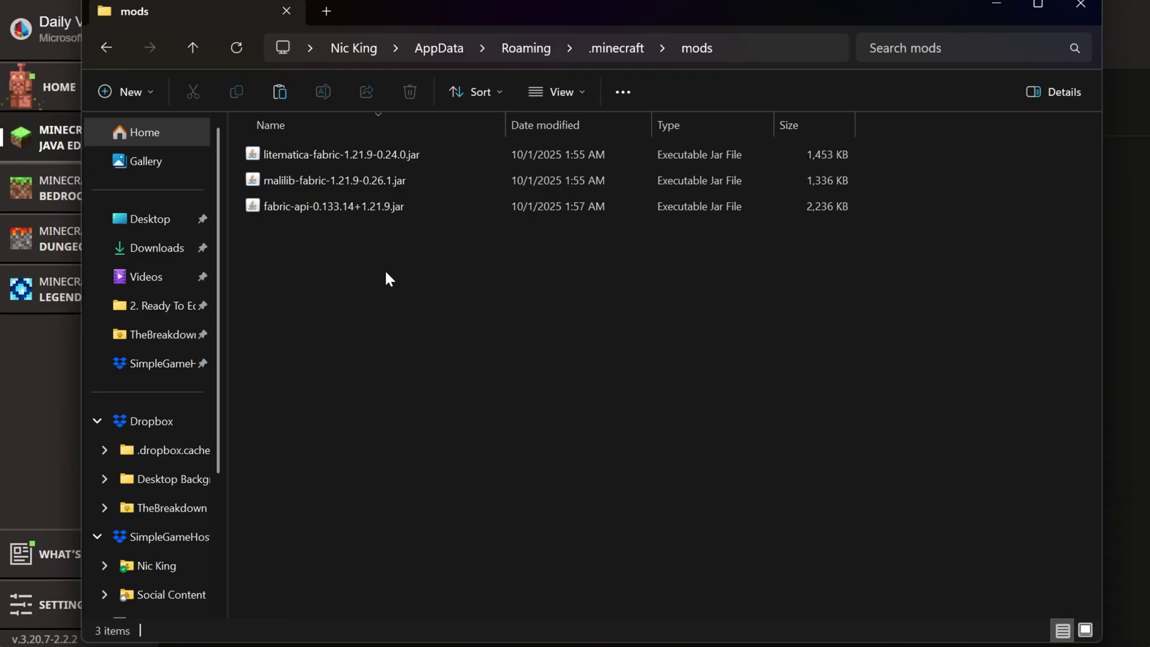
pyautogui.click(1080, 4)
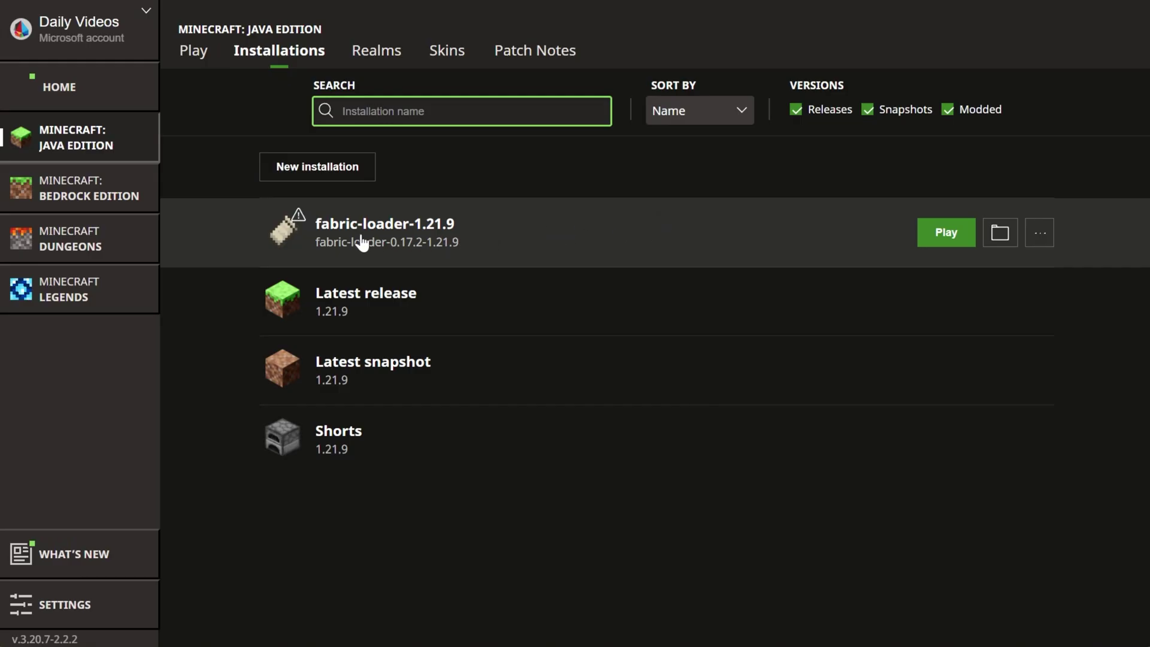
# Launch the fabric-loader-1.21.9 installation, accept the modded-version prompt, and check the Litematica menu inside a world.
pyautogui.click(940, 237)
pyautogui.click(770, 415)
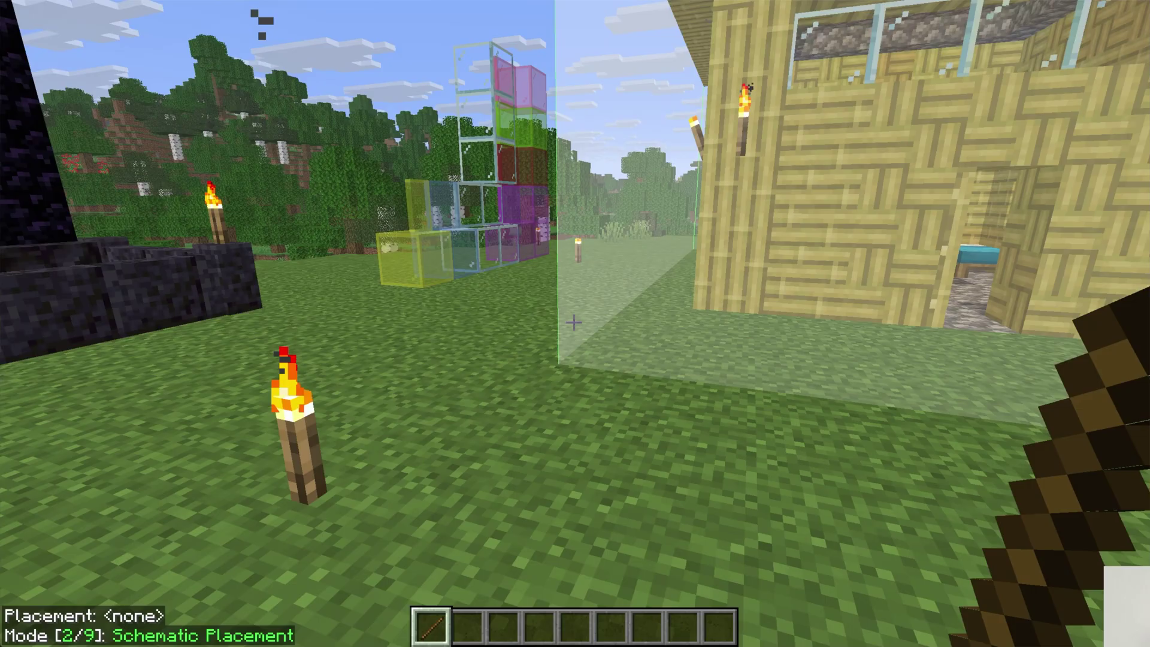
pyautogui.moveTo(574, 322)
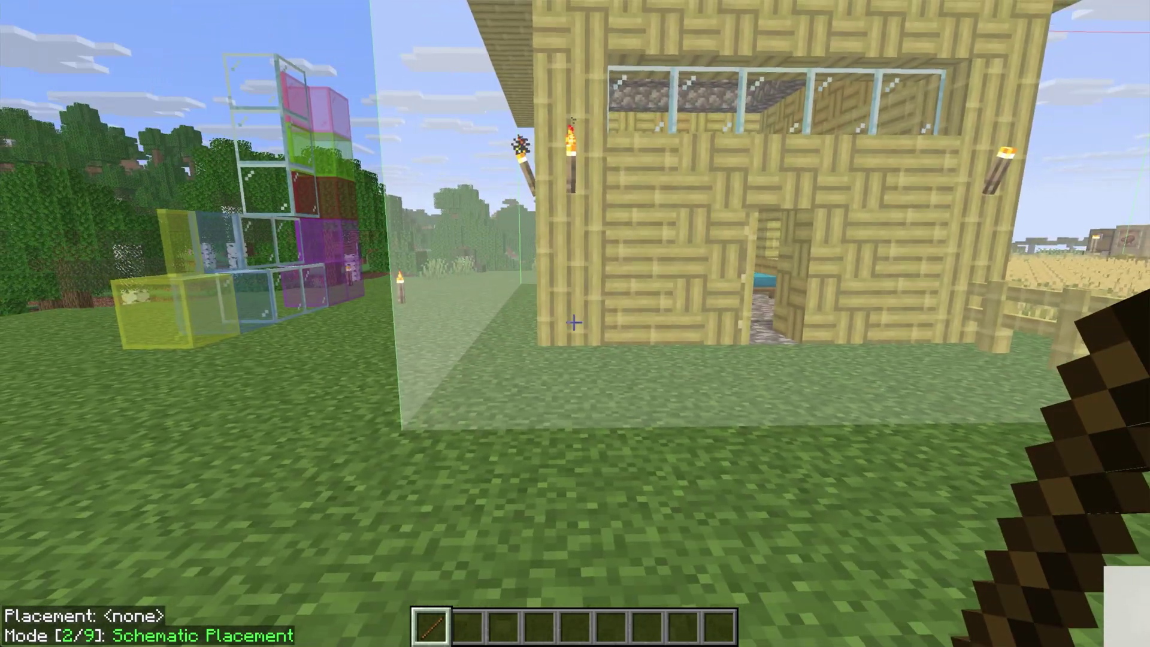
pyautogui.press('m')
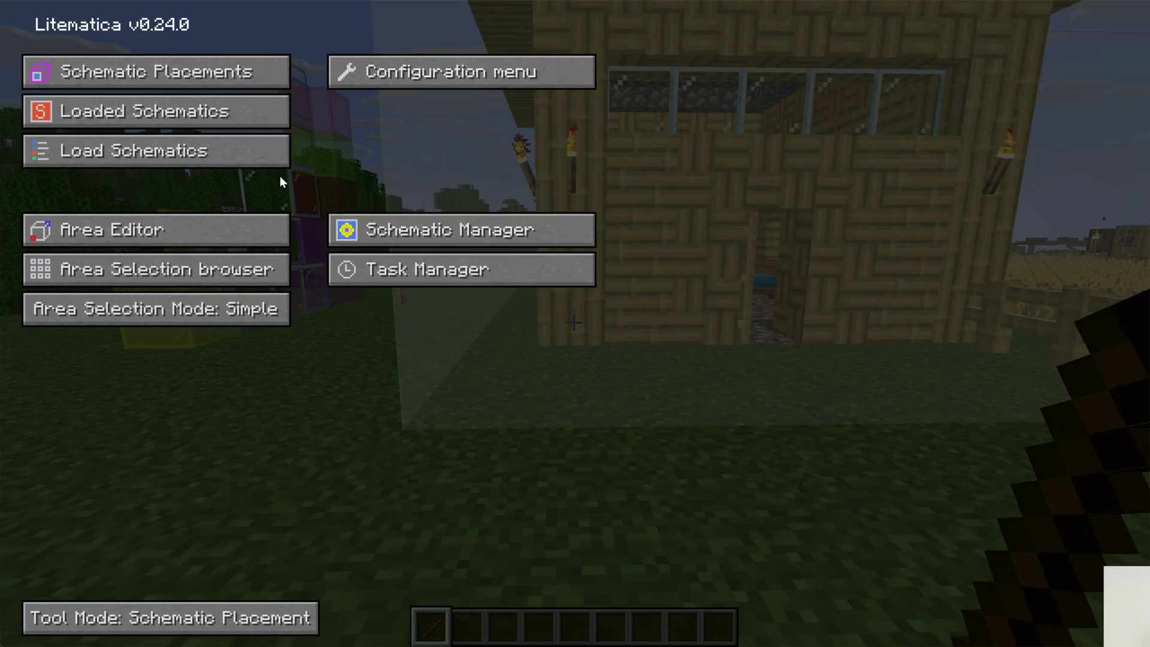
pyautogui.press('Escape')
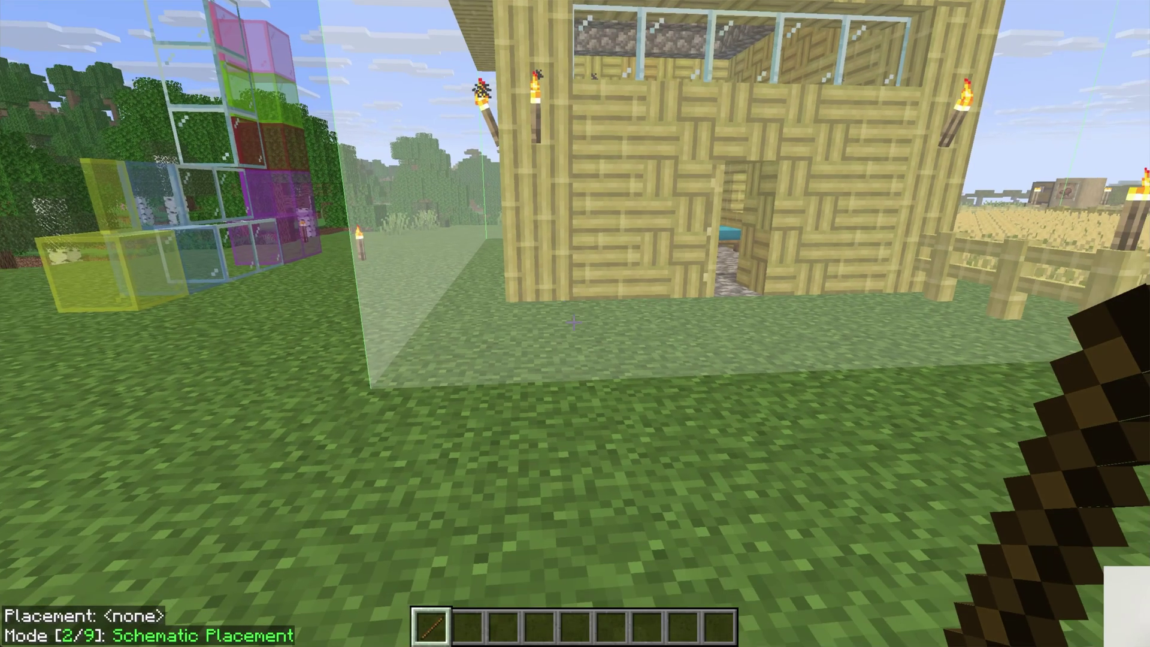
# Walk around the bamboo house and inspect the Litematica area selection surrounding it.
pyautogui.press('w')
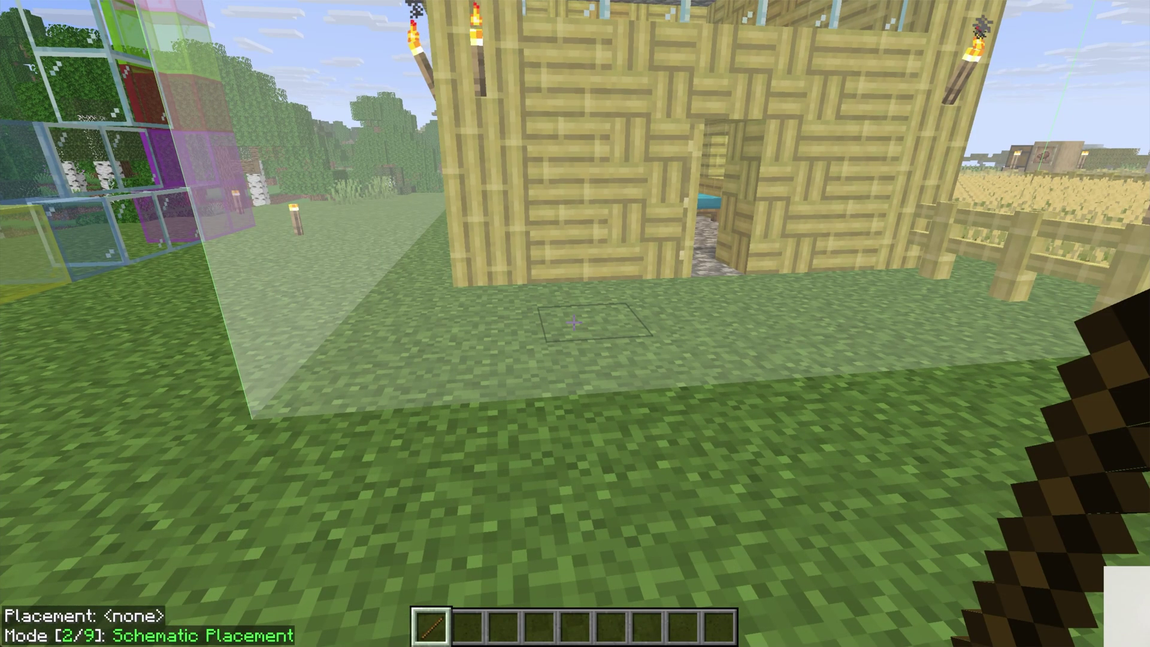
pyautogui.press('s')
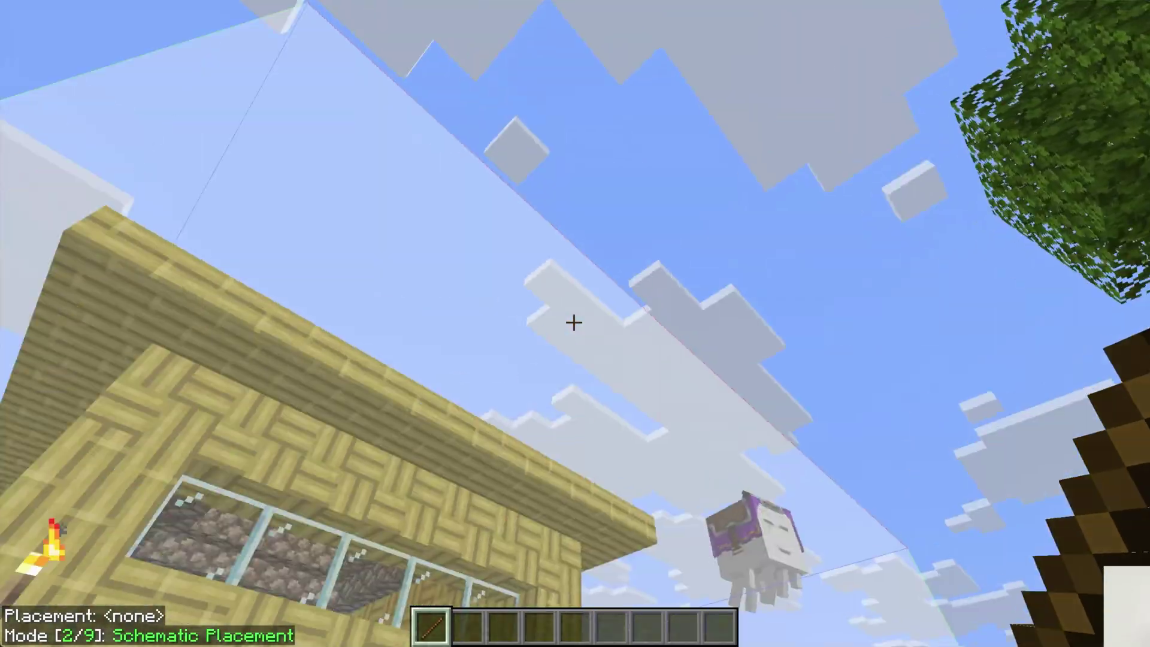
pyautogui.press('w')
pyautogui.press('s')
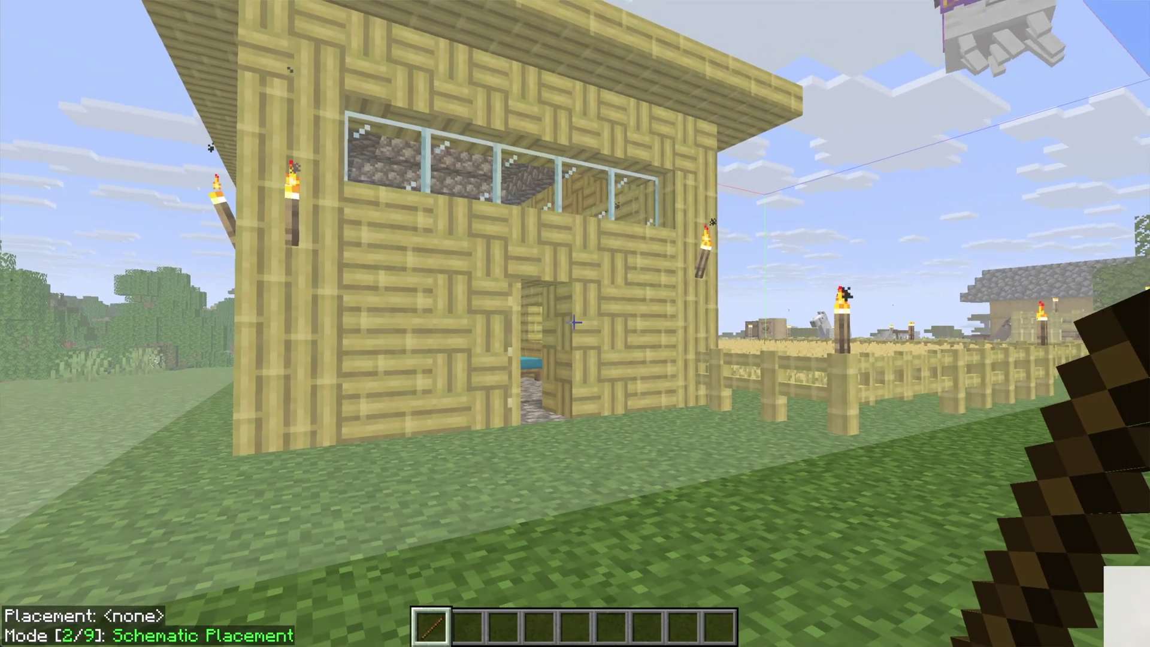
# Switch to Chrome and look over the YouTube video page "How To Use Litematica for Schematics in Minecraft".
pyautogui.press('super')
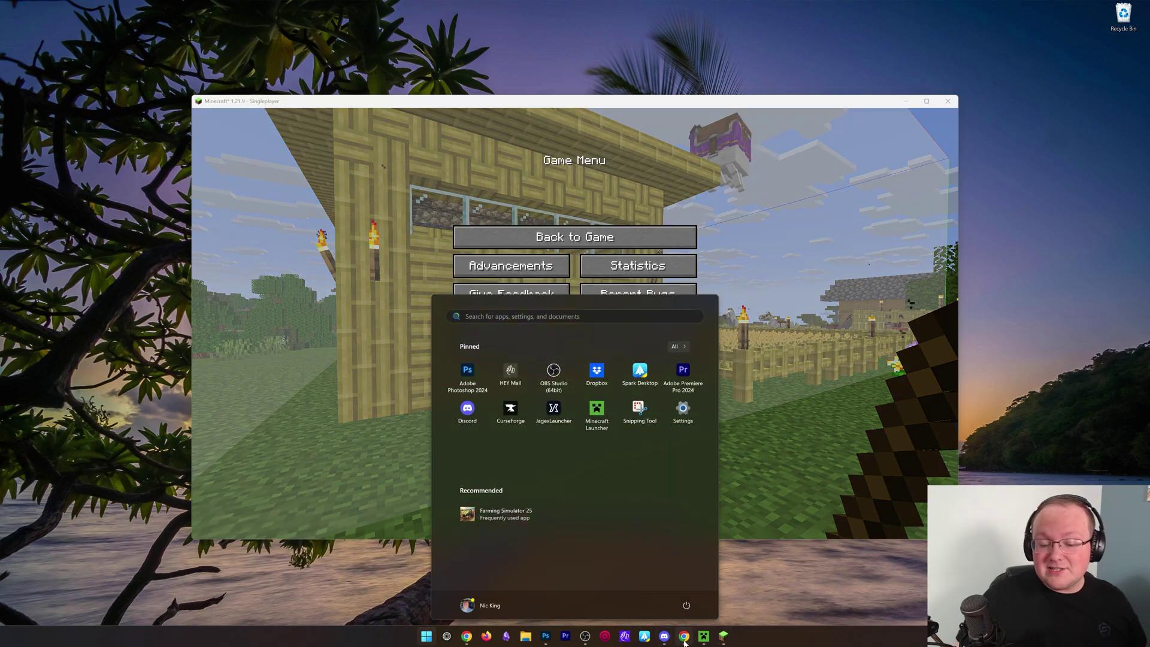
pyautogui.click(684, 636)
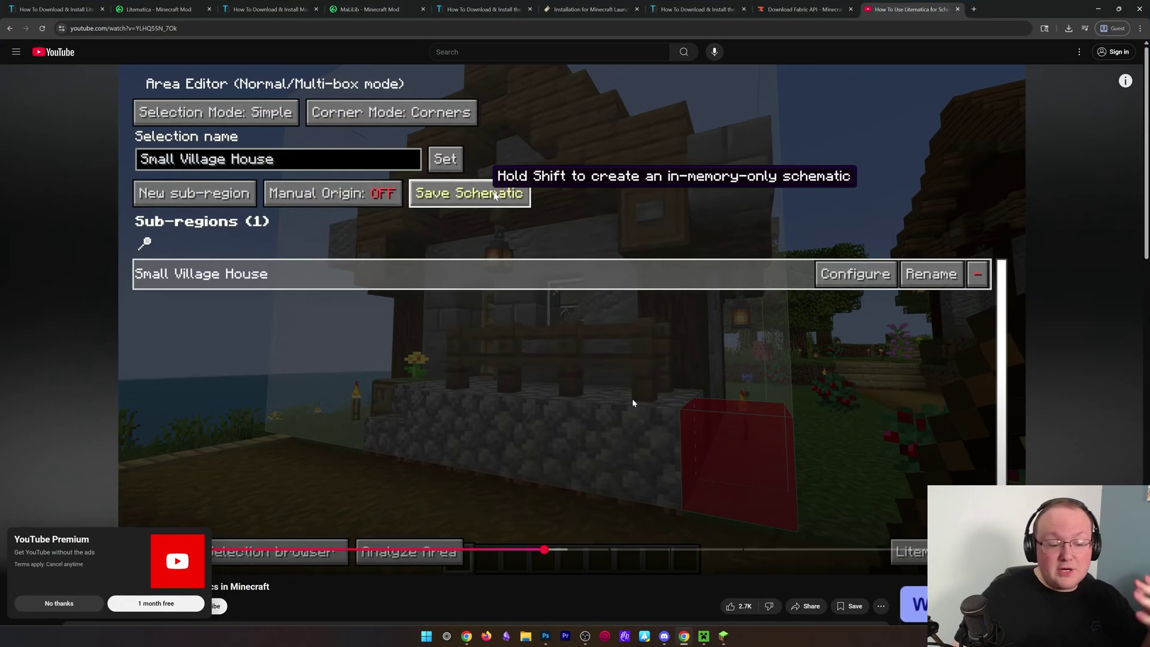
pyautogui.scroll(-2, 633, 403)
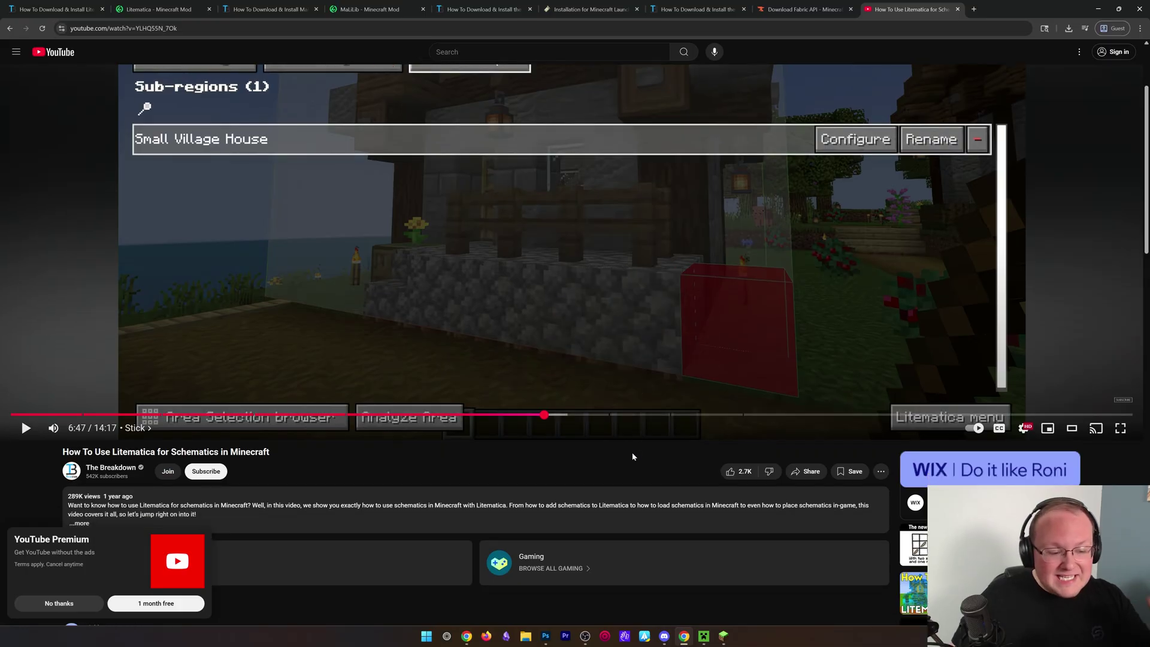
pyautogui.scroll(2, 629, 469)
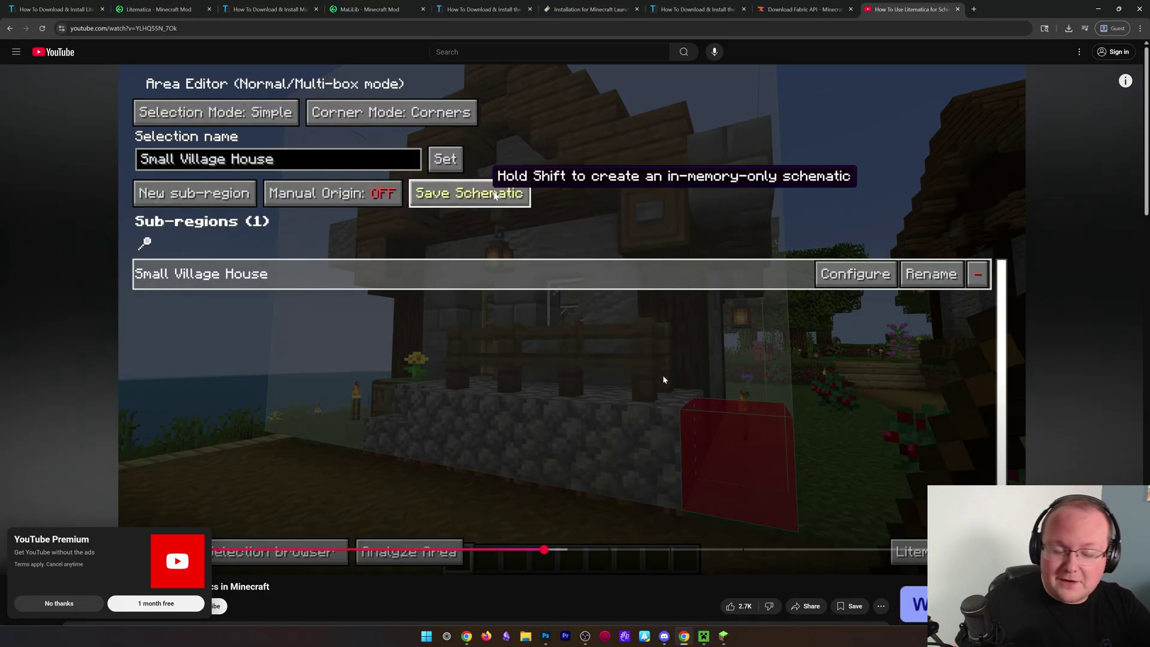
pyautogui.scroll(-1, 677, 374)
pyautogui.scroll(1, 677, 372)
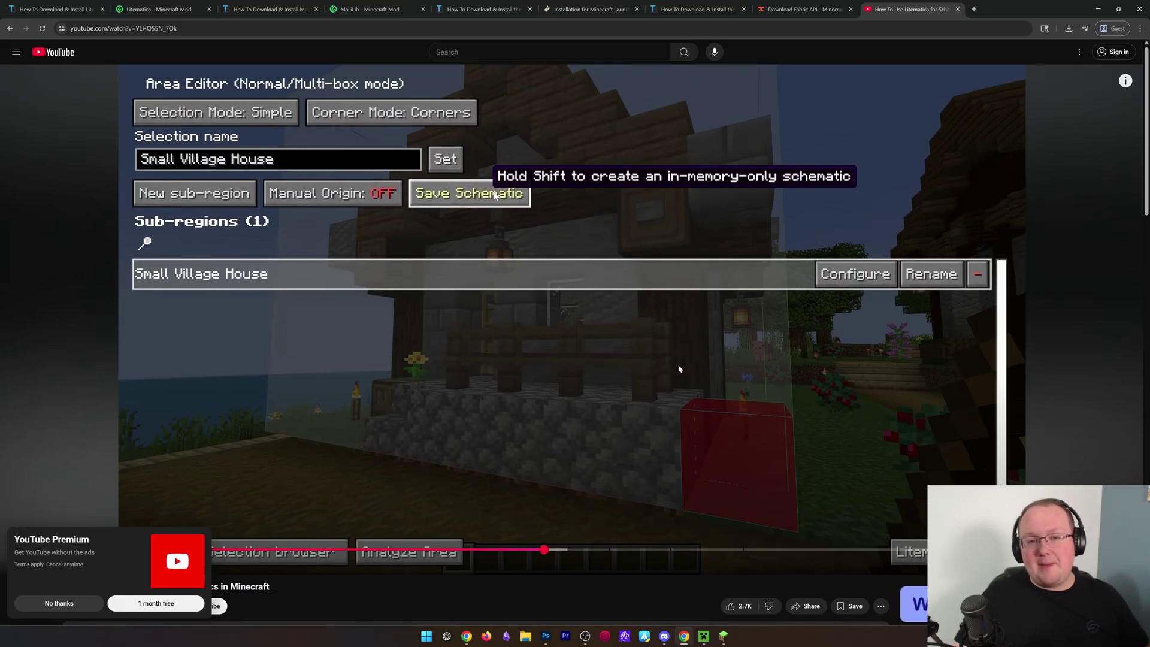